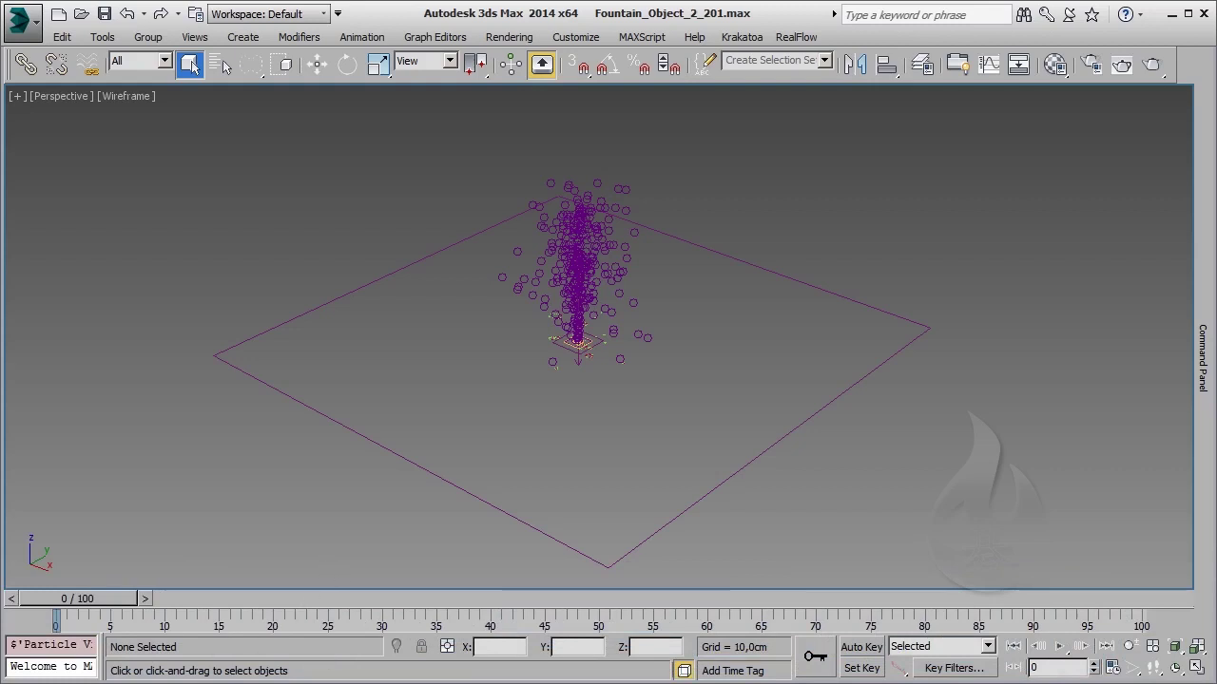
Open Particle View showing the PFSource_Fountain, Emitter_Event and Splash_Event flow.
key(6)
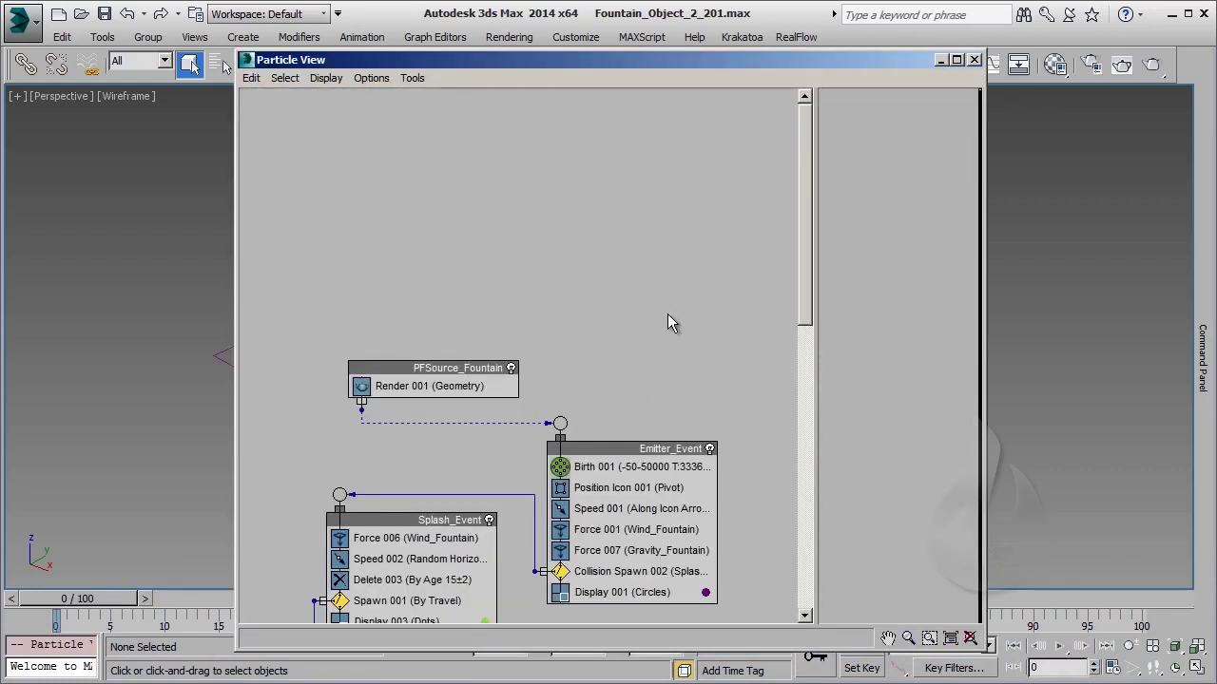
scroll(684, 231, down, 5)
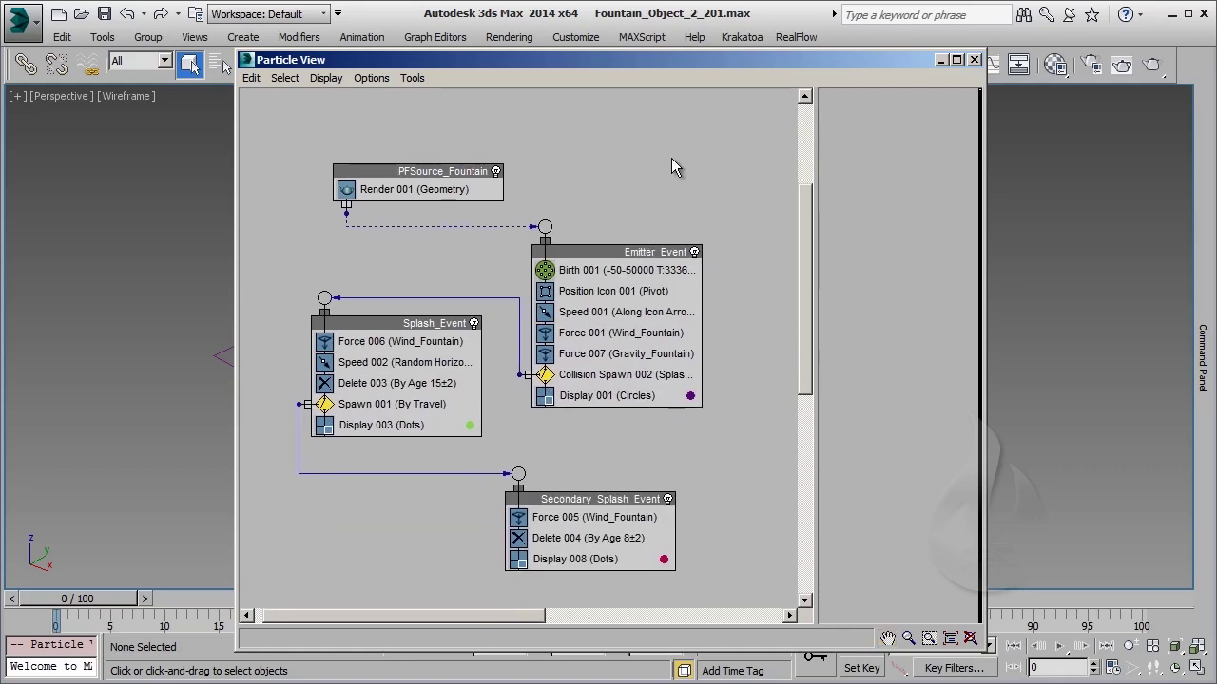
click(613, 274)
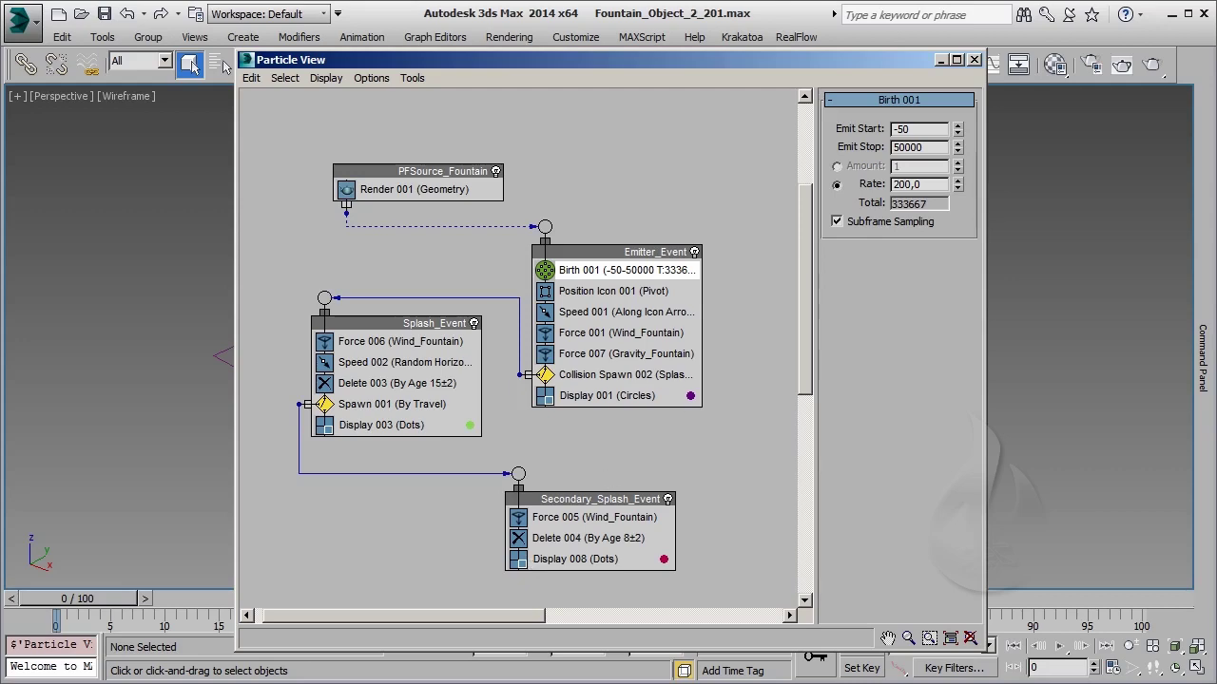
click(615, 290)
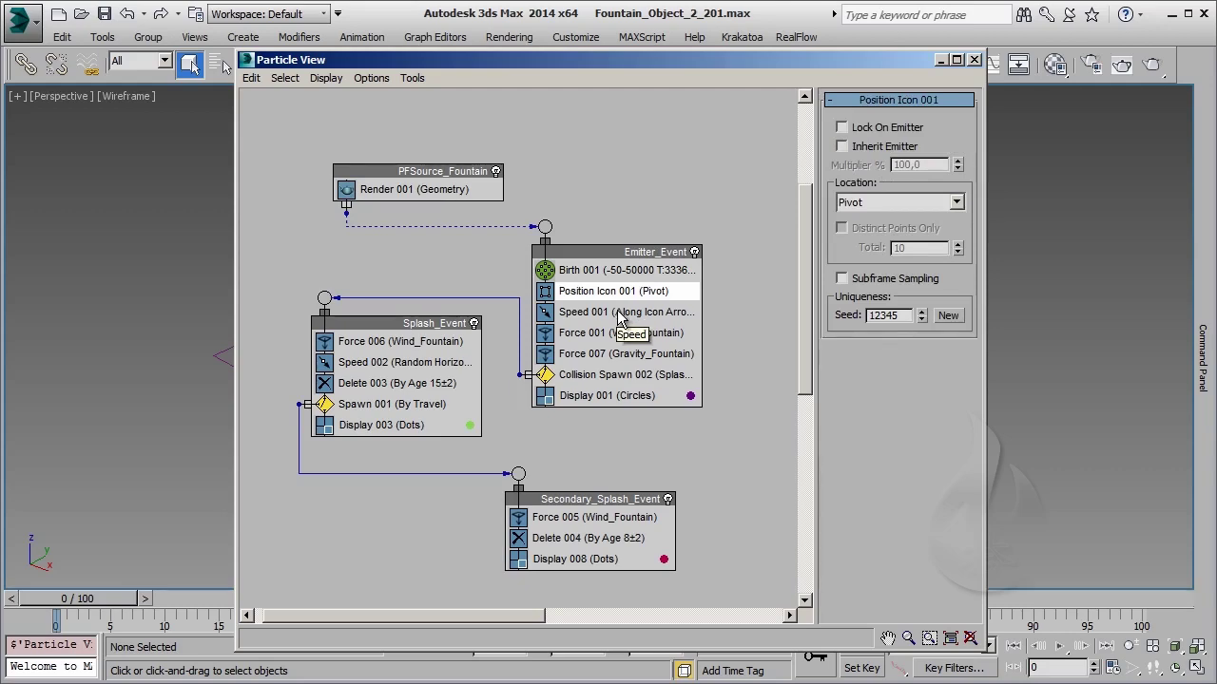
click(620, 316)
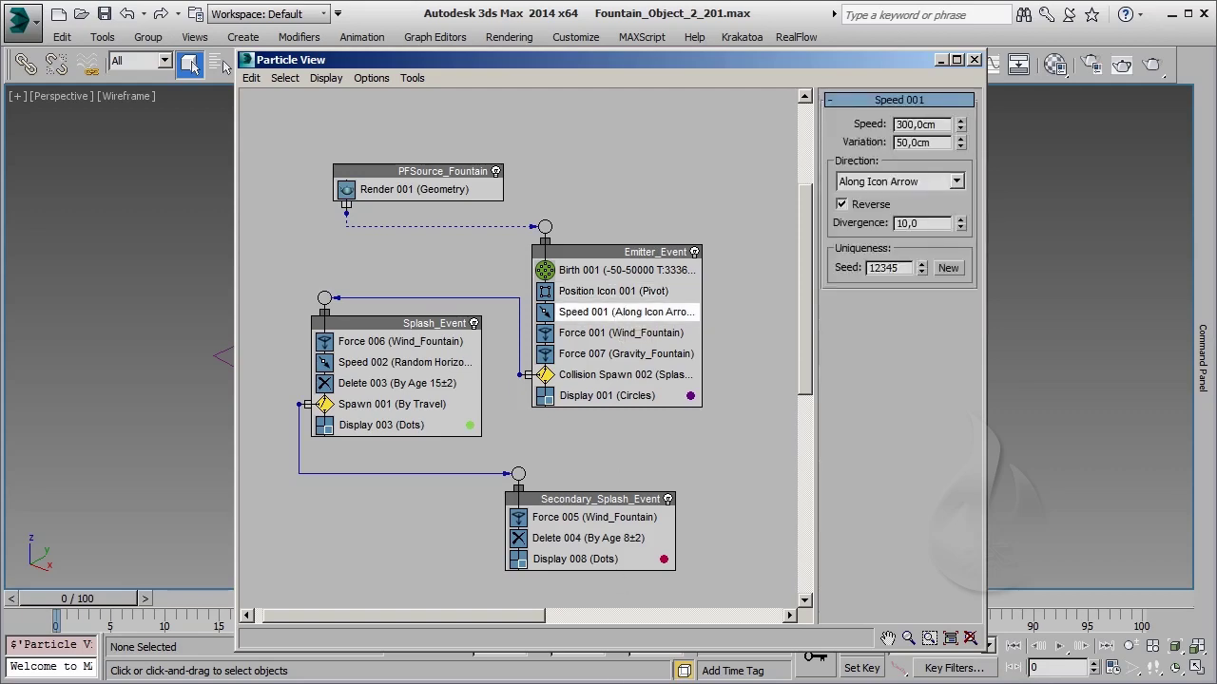
click(620, 333)
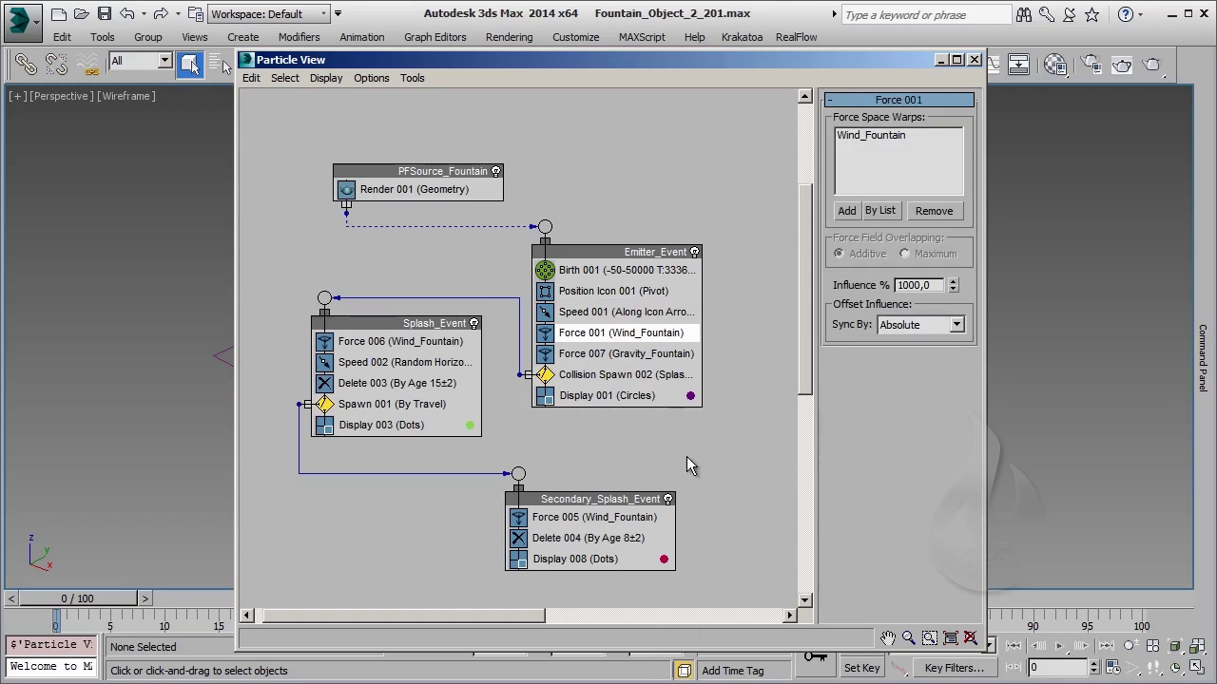
click(656, 359)
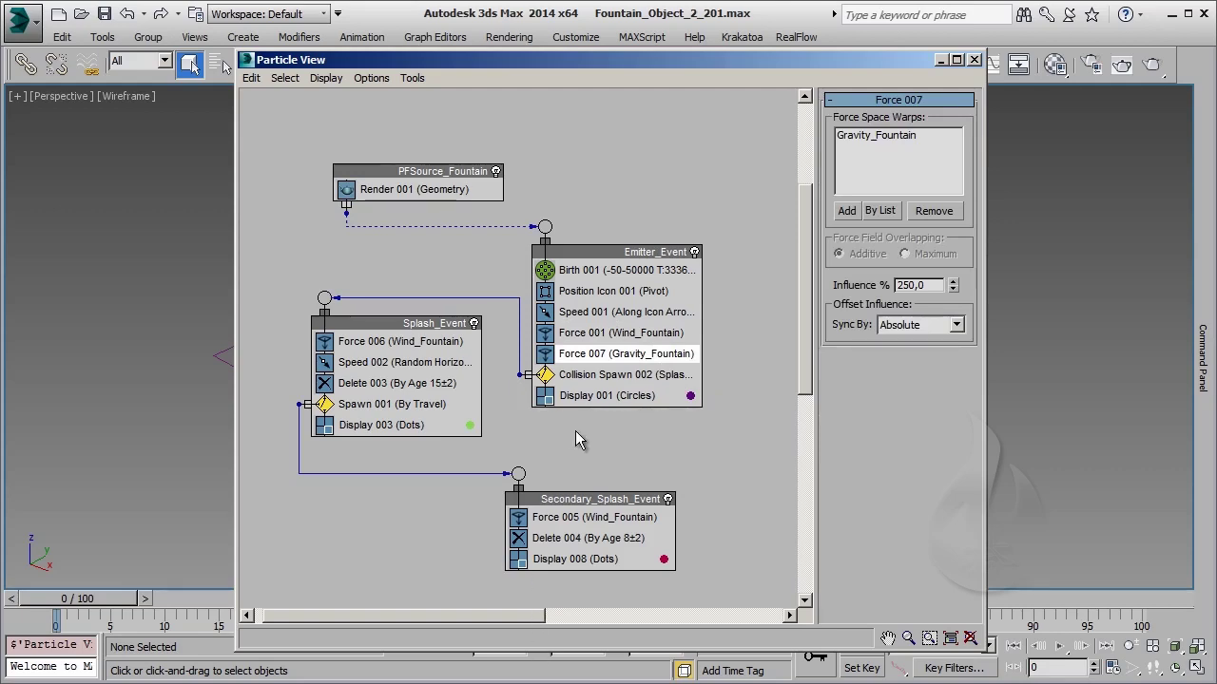
click(618, 375)
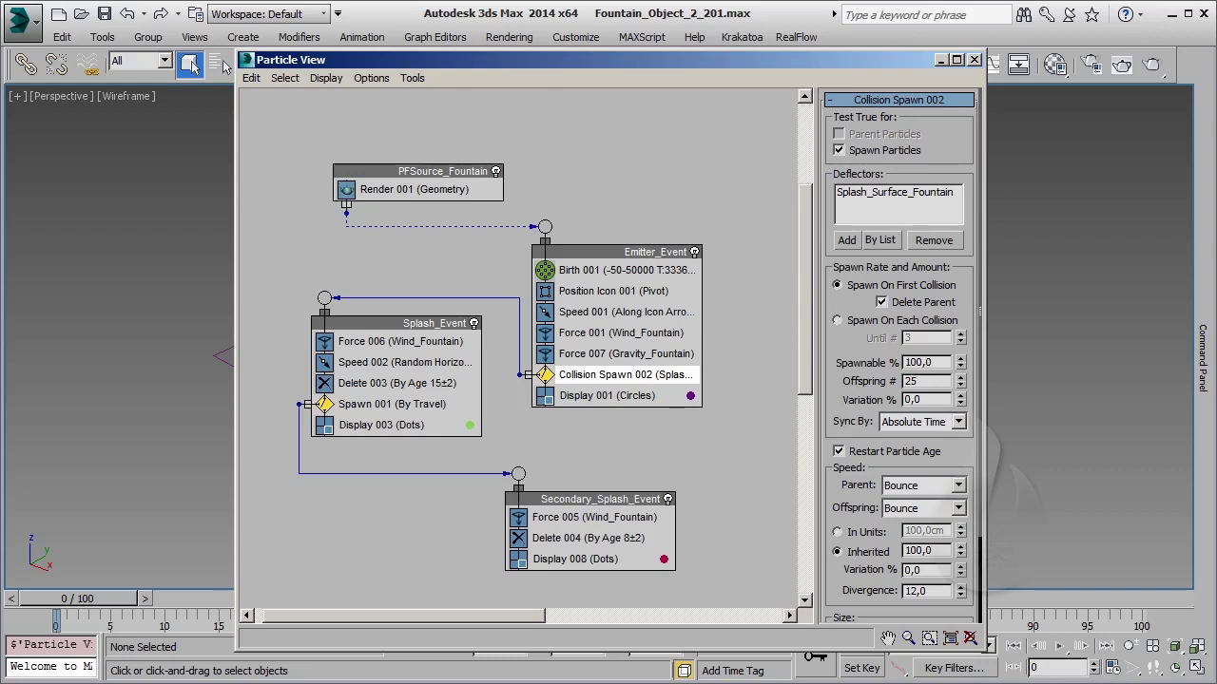
click(439, 325)
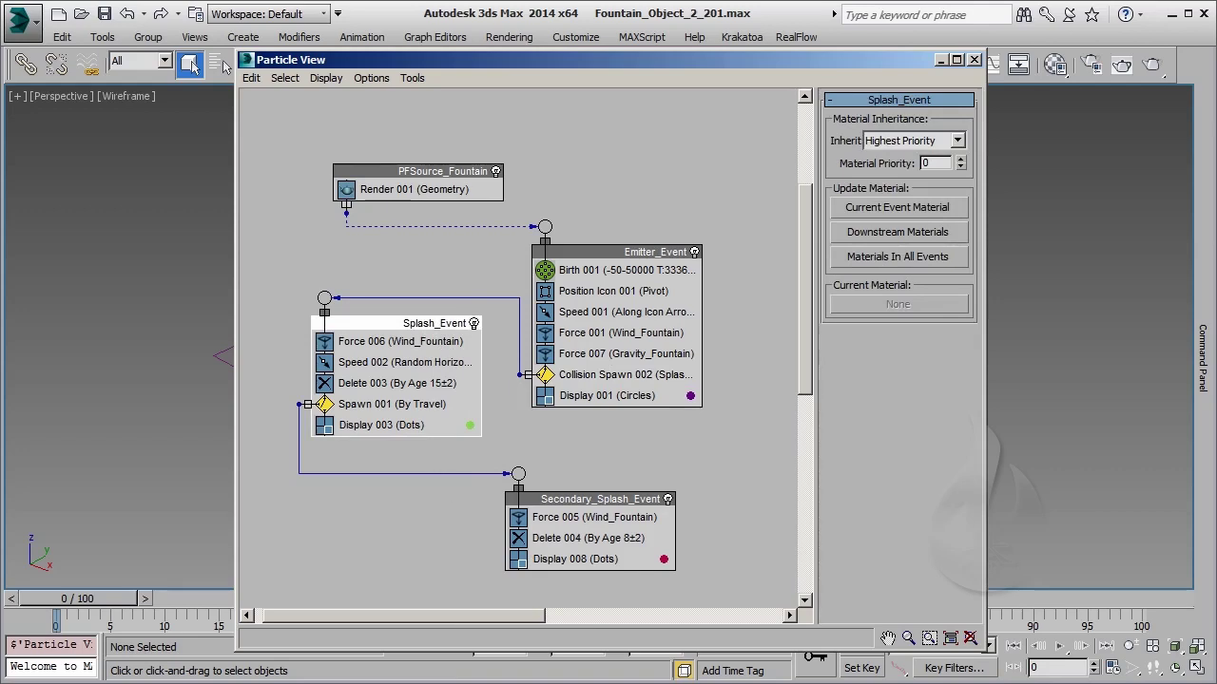
Review Splash_Event's Force 006, Speed 002, Delete 003 and Spawn 001 settings.
click(355, 342)
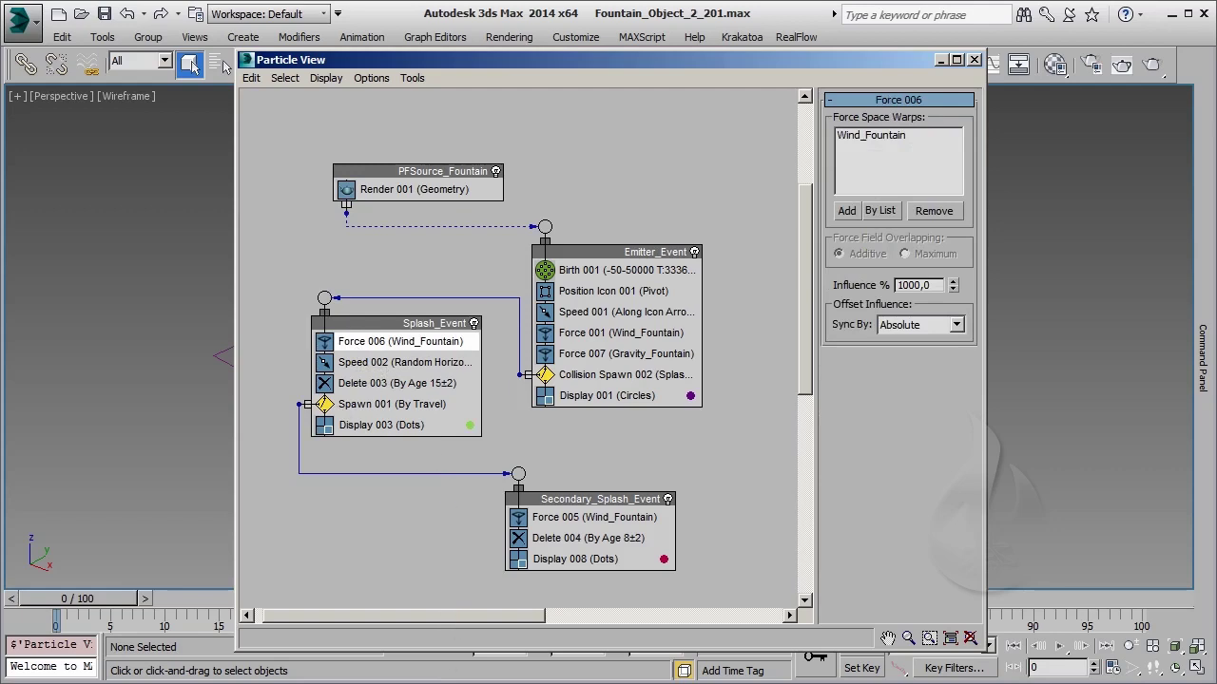
key(Down)
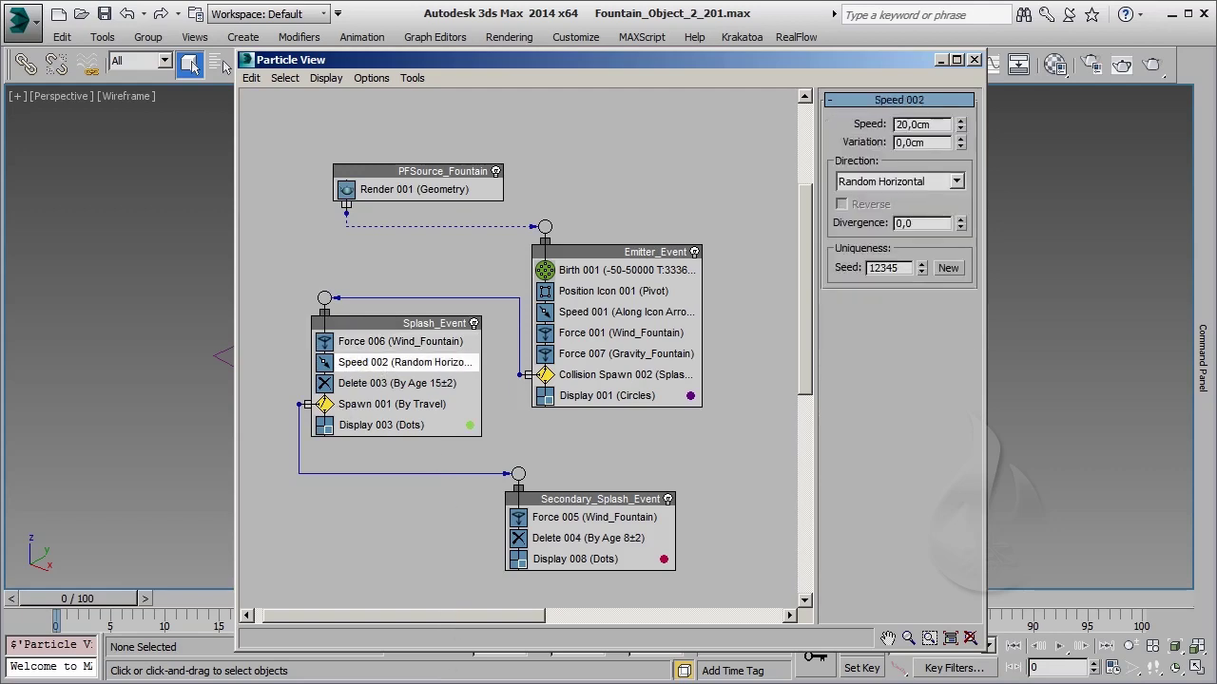
click(394, 383)
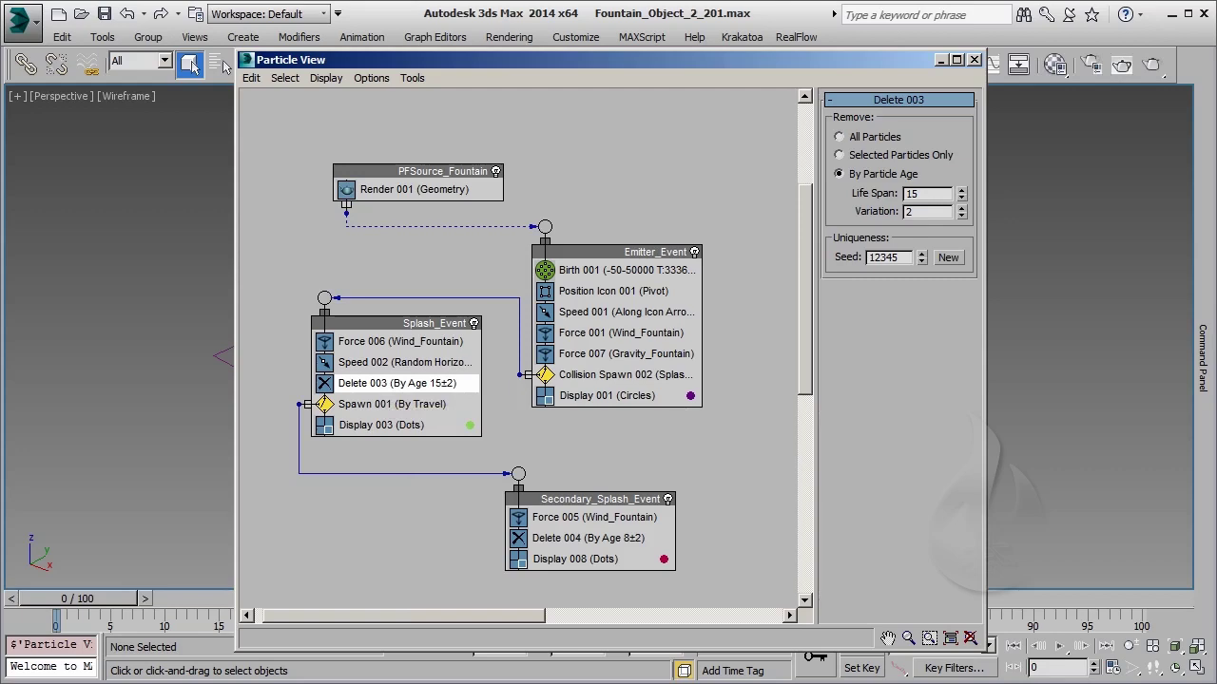
click(398, 406)
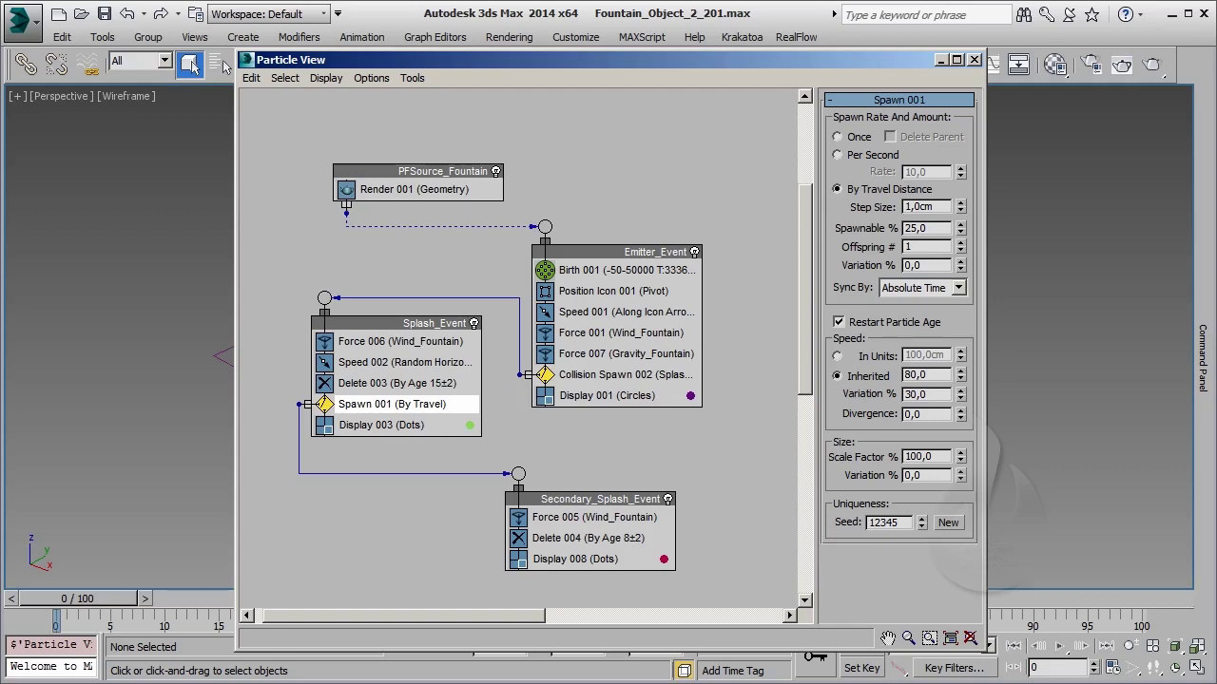
Check Secondary_Splash_Event's Delete 004 lifespan and play the fountain animation.
click(593, 502)
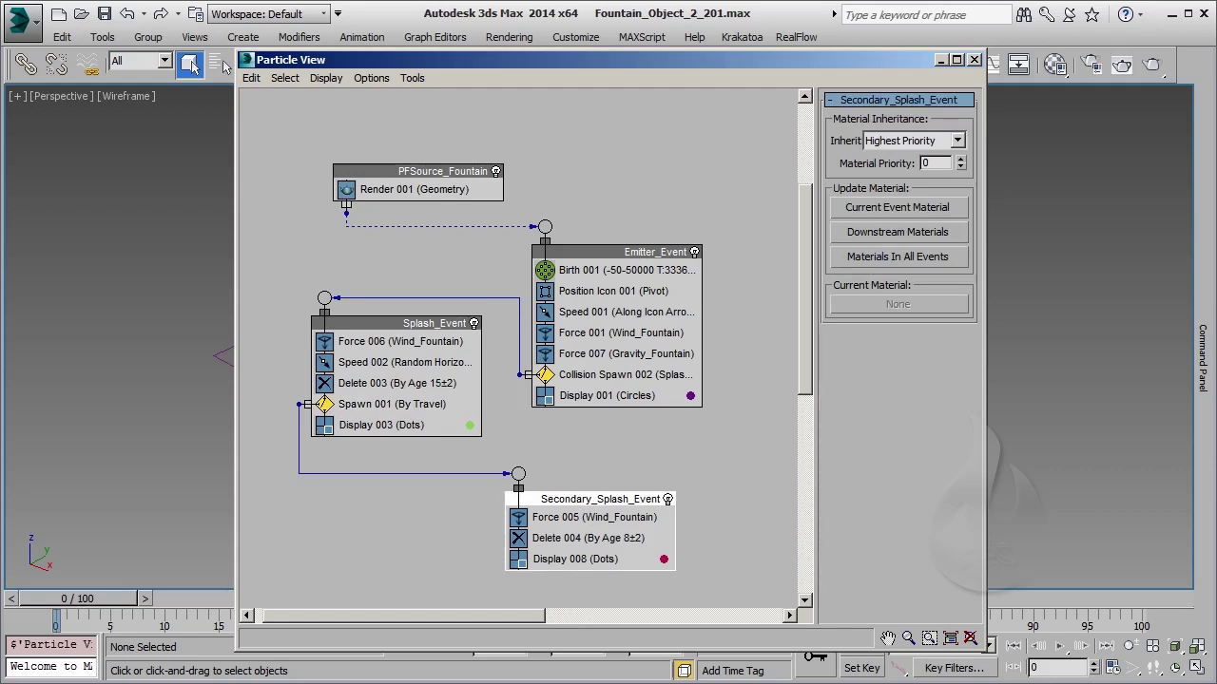
click(551, 539)
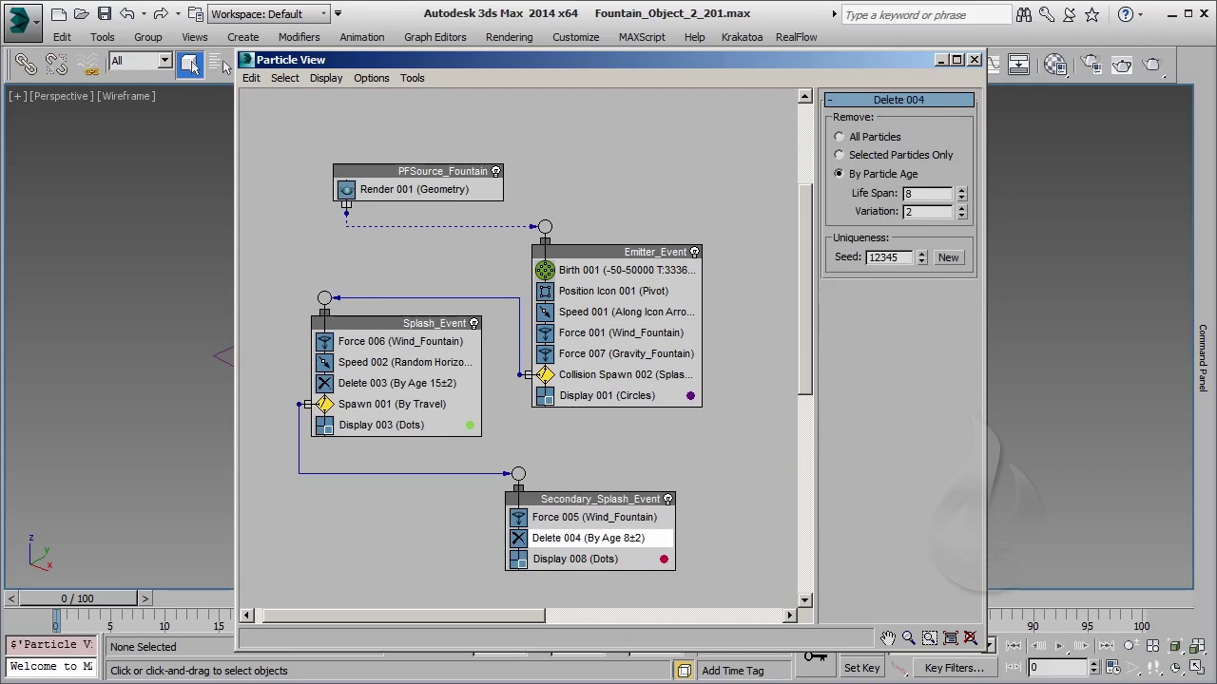
click(974, 59)
click(1059, 646)
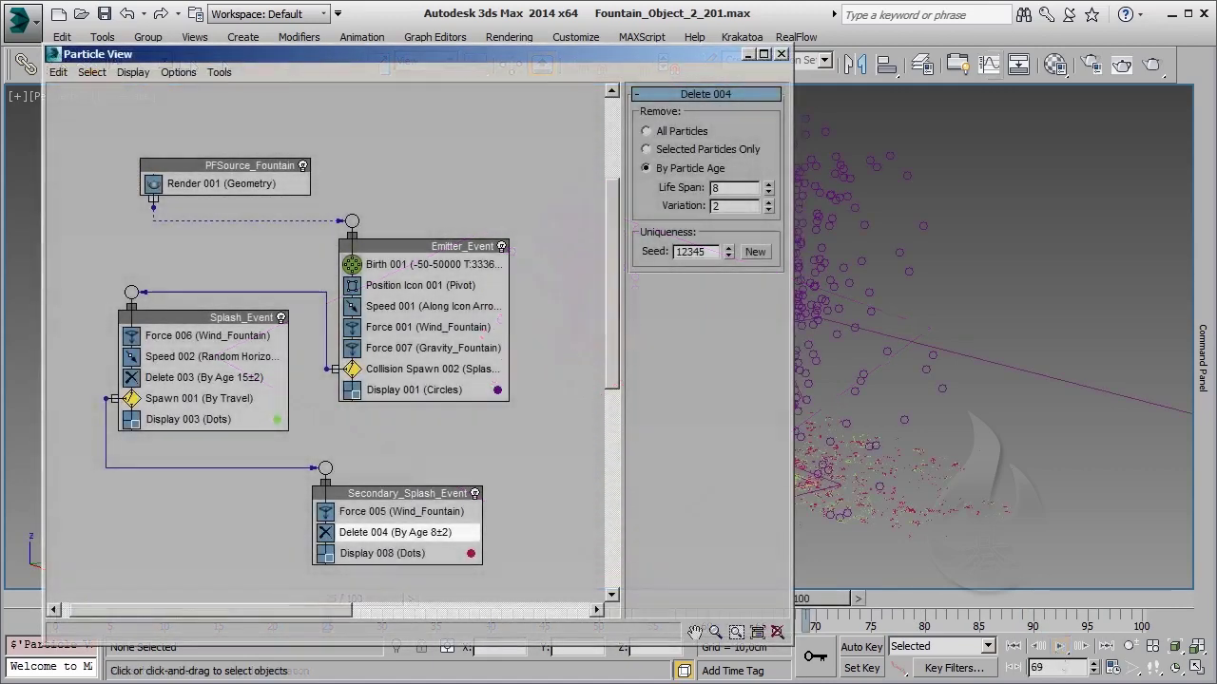
In Emitter_Event's Speed 001, try spray divergence values 25, 50, 1, 5 and 15.
middle_drag(215, 154, 210, 154)
click(247, 307)
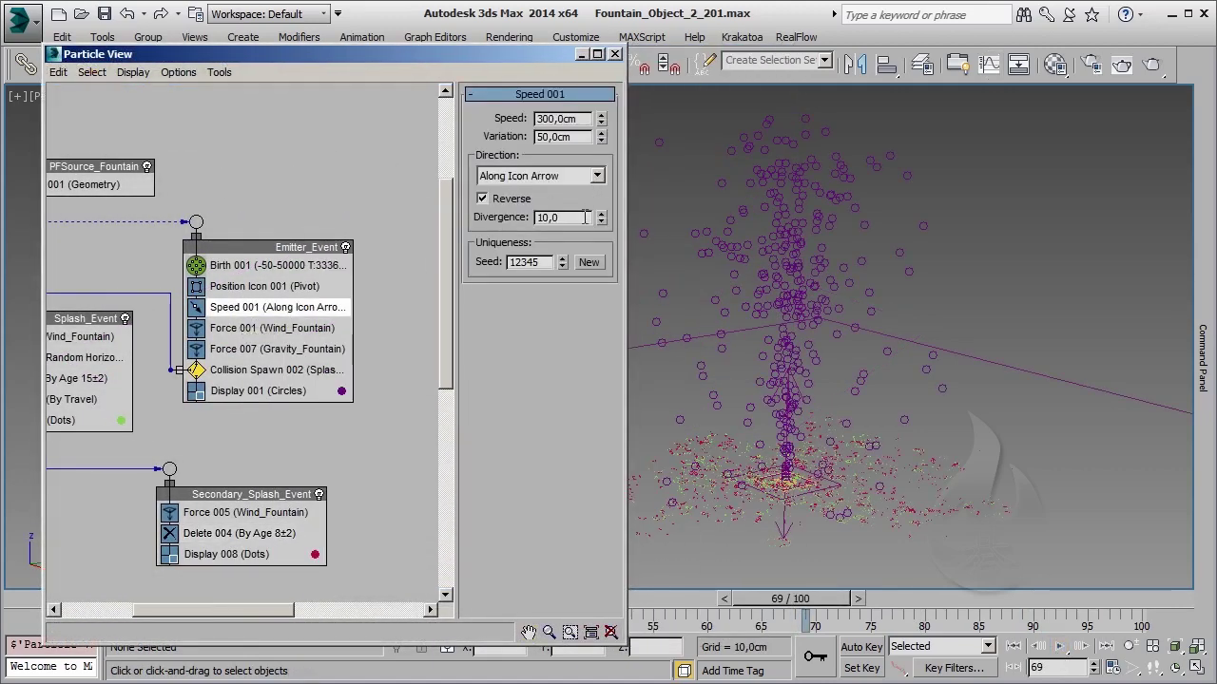
text(25)
key(Return)
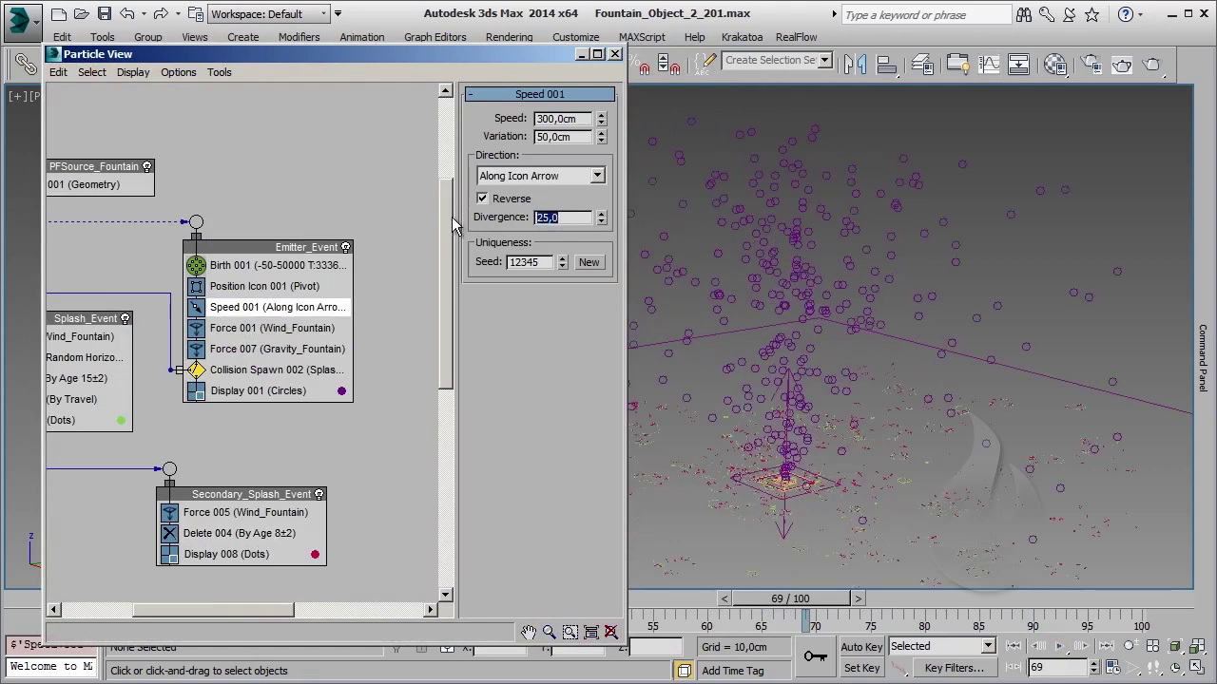
text(50)
key(Return)
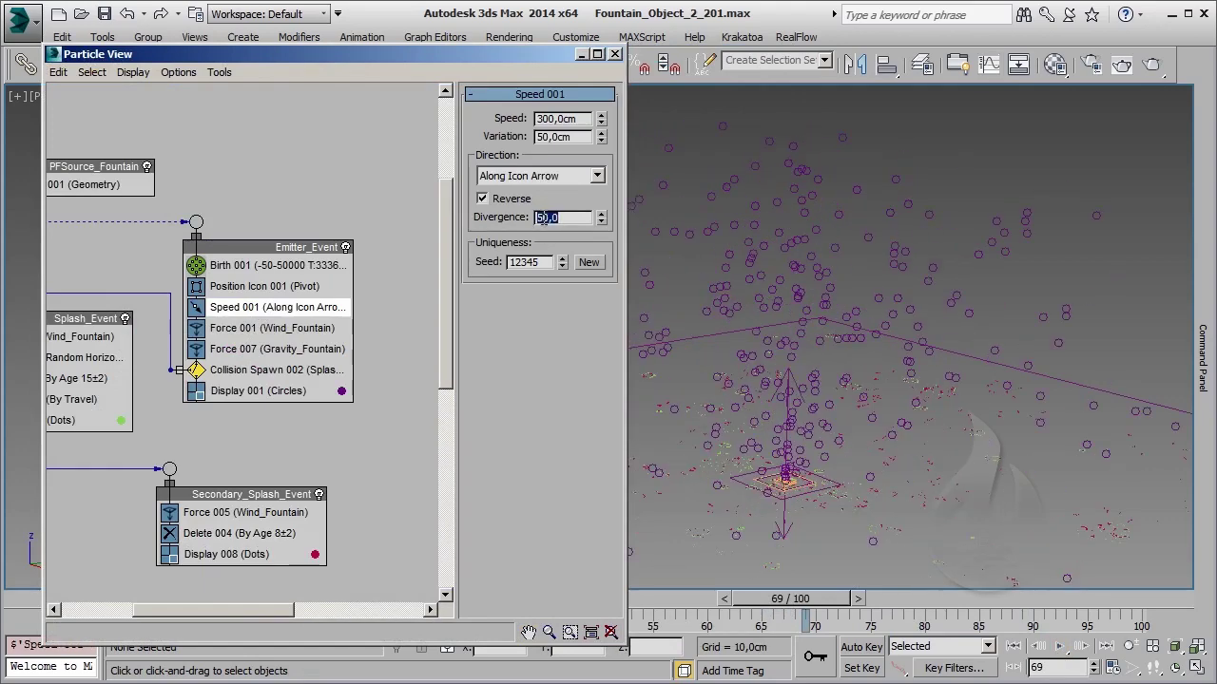
text(1)
key(Return)
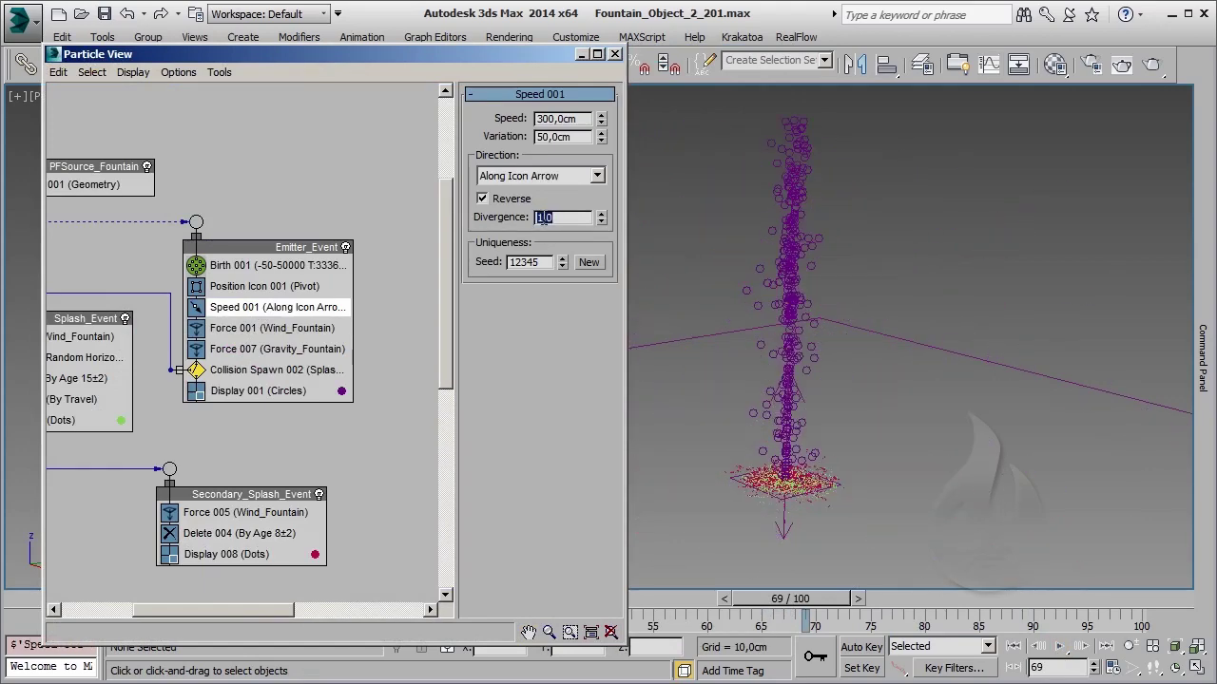
text(5)
key(Return)
text(15)
key(Return)
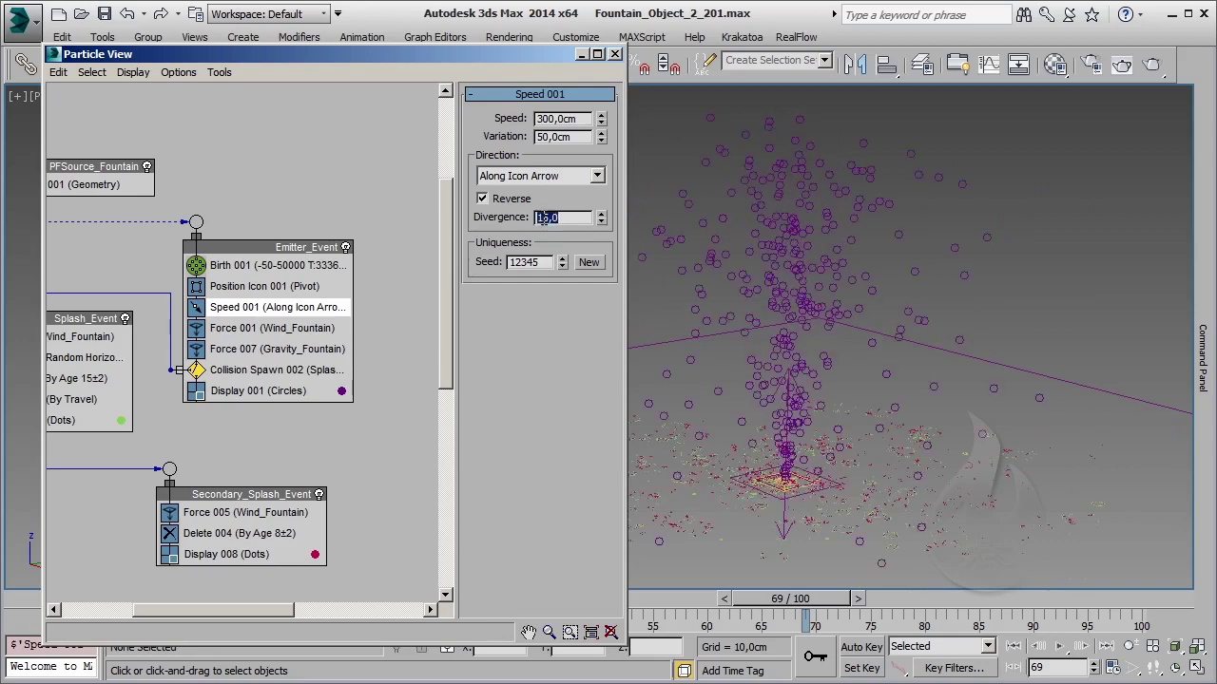
Settle the divergence at 8, preview the narrower spray, and stop playback at frame 71.
text(10)
key(Return)
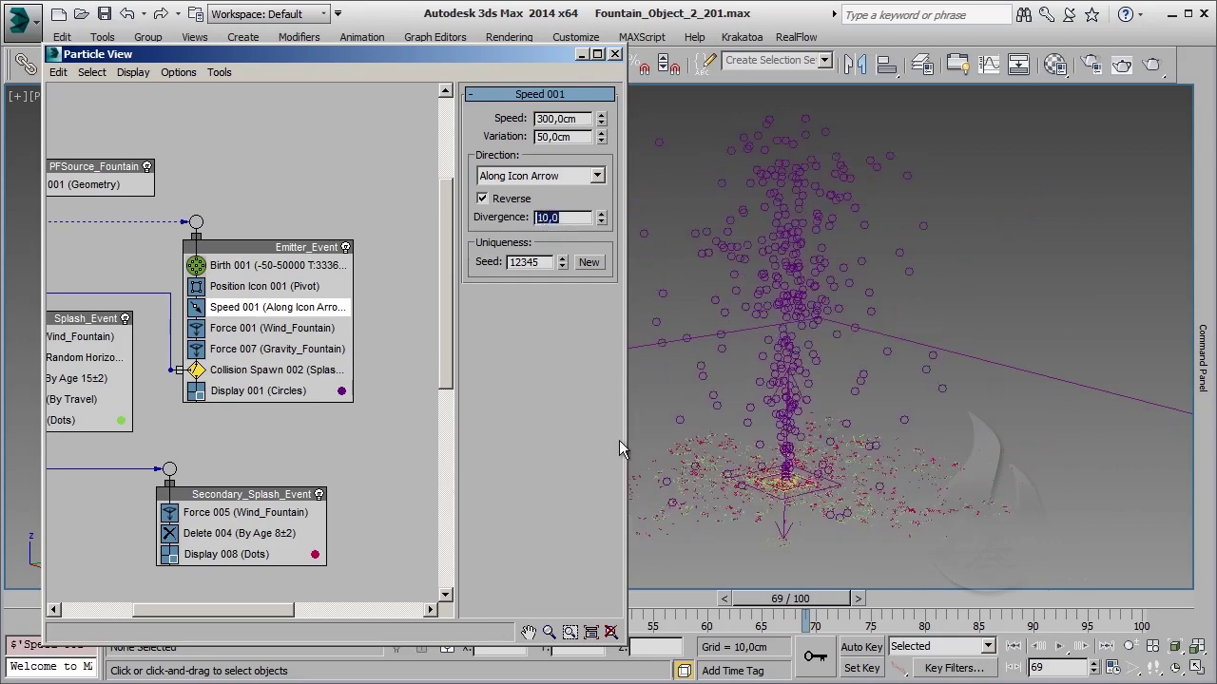
text(8)
key(Return)
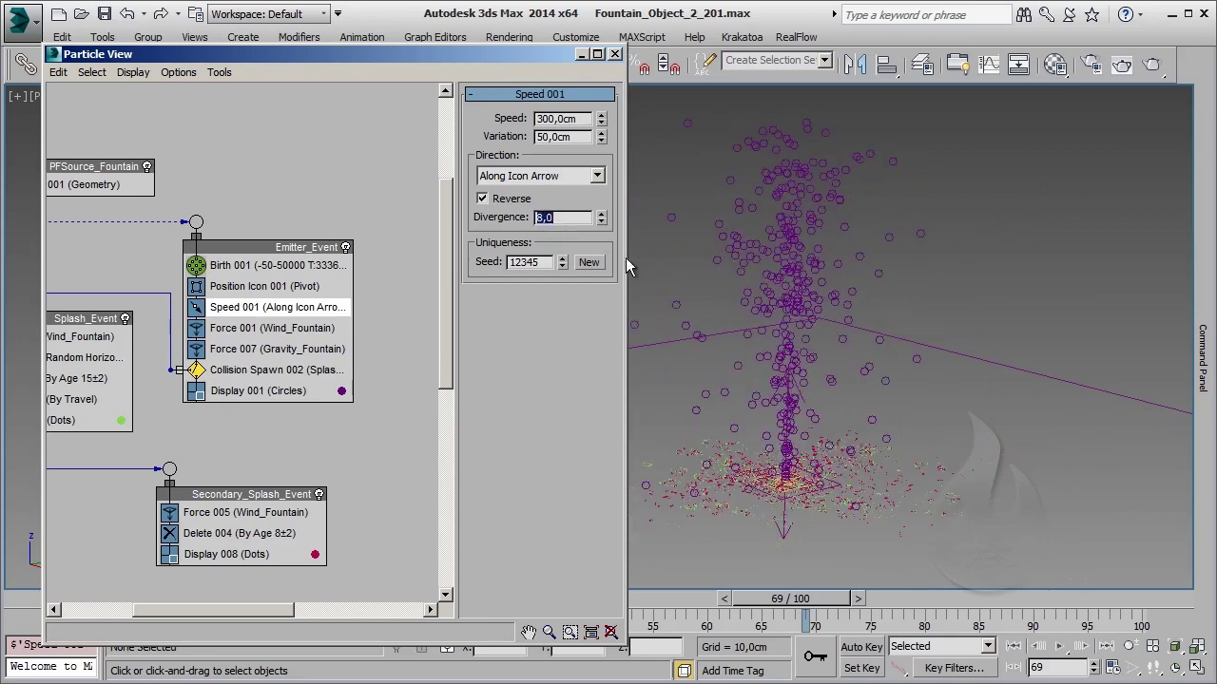
click(1060, 648)
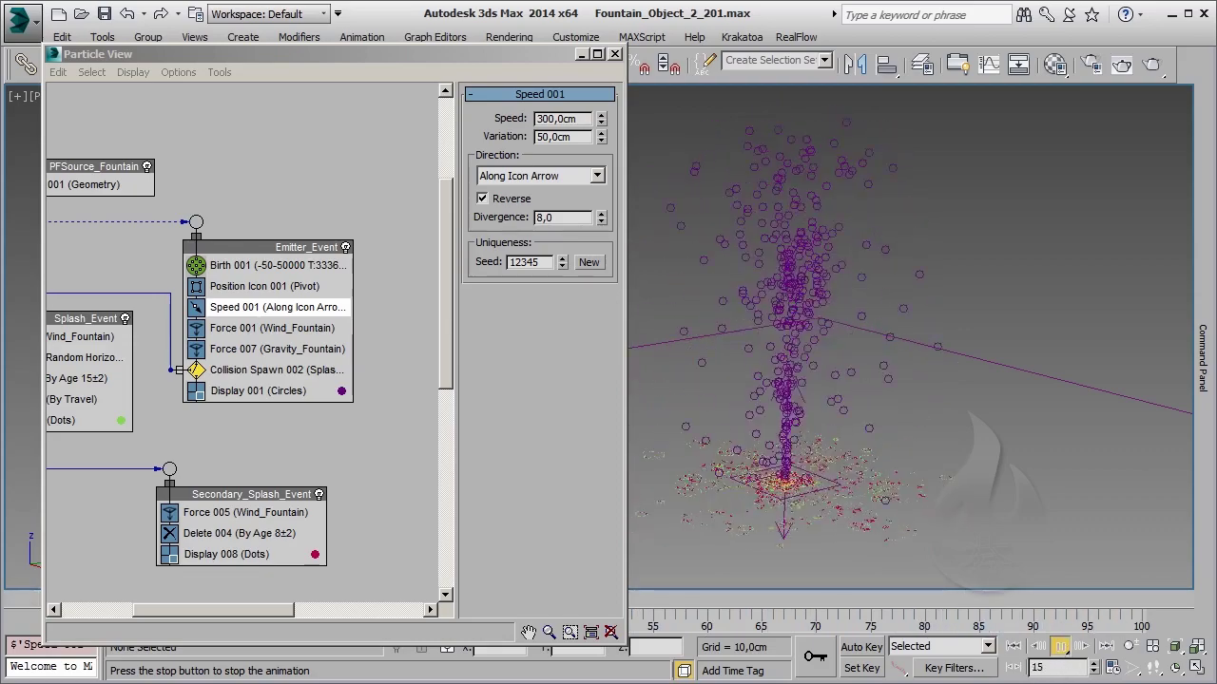
click(1060, 646)
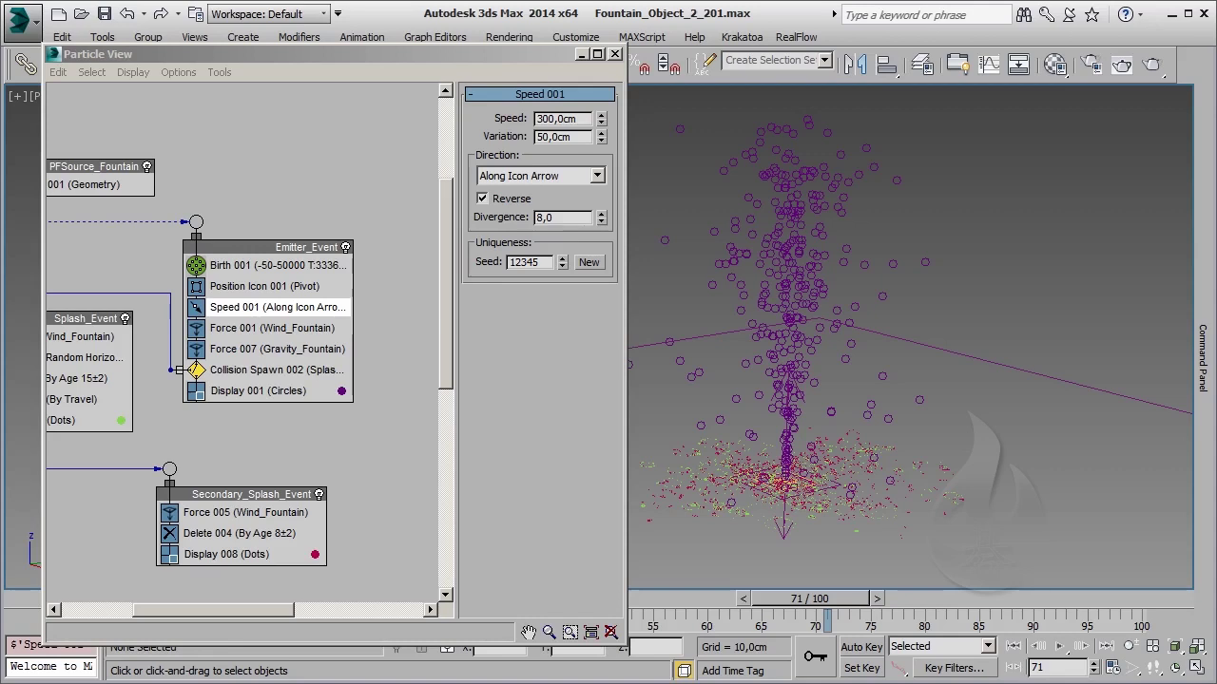
Save the flow via Preset Manager as 'PFlow Fontana 201' and reset to an empty scene.
drag(276, 56, 572, 64)
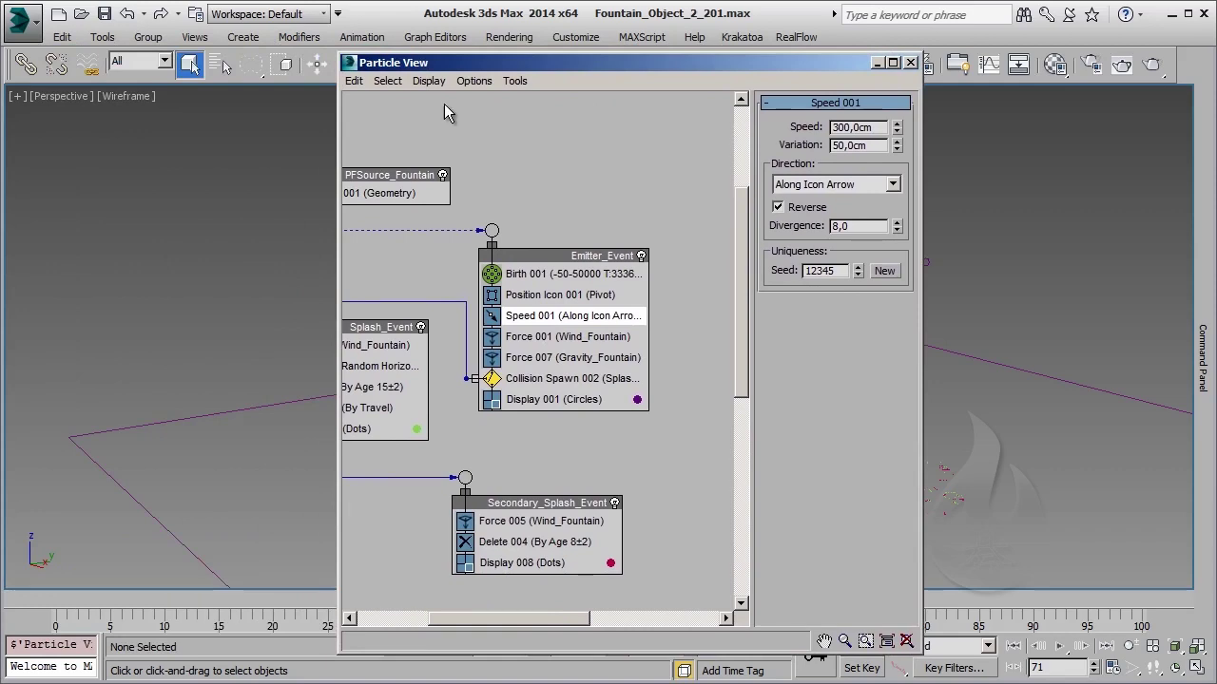
click(517, 83)
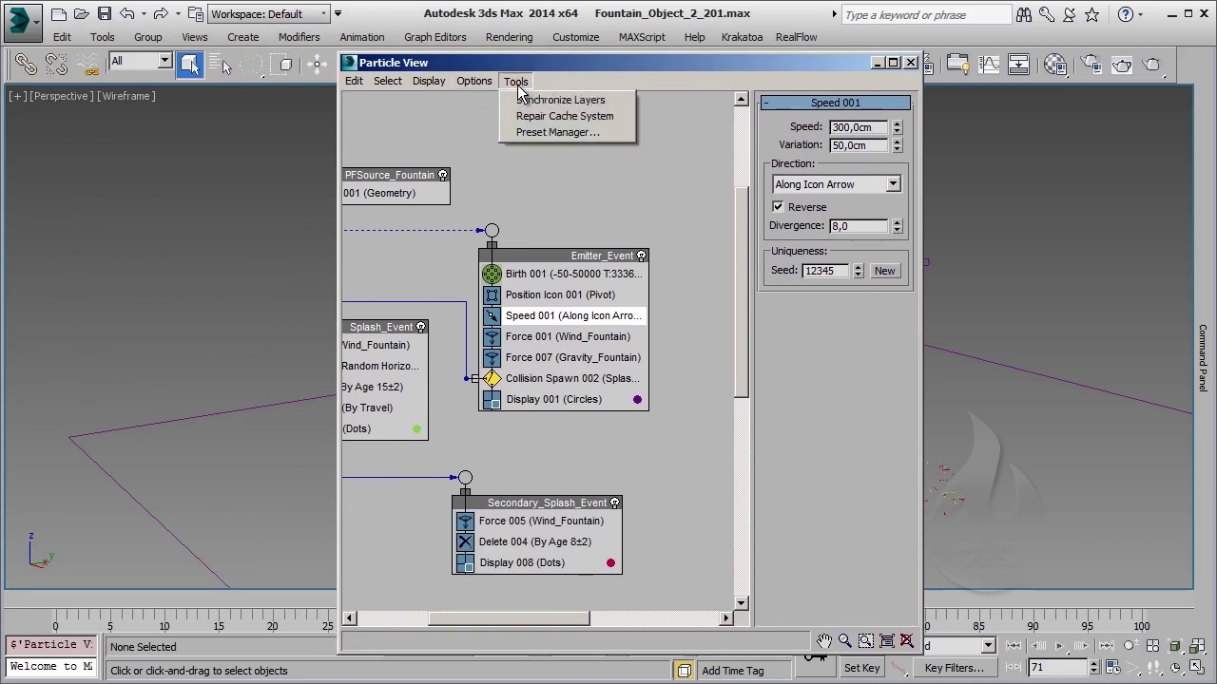
click(574, 138)
click(602, 220)
text(PFlow Fontana 201)
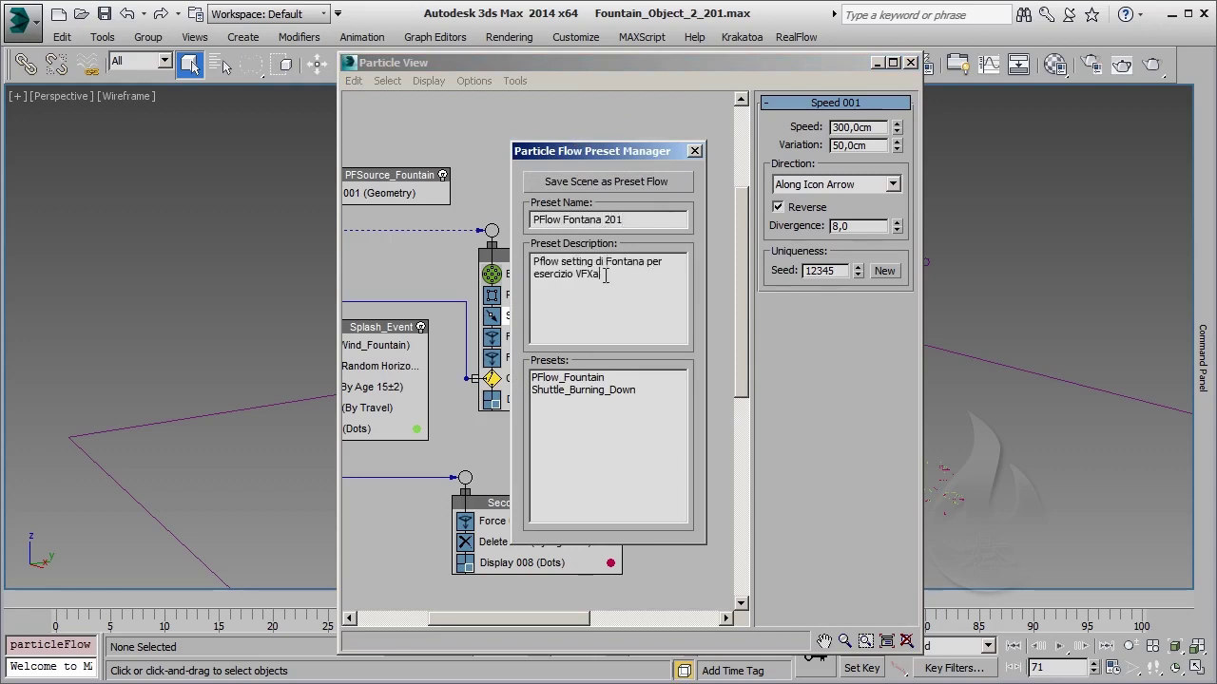
click(587, 183)
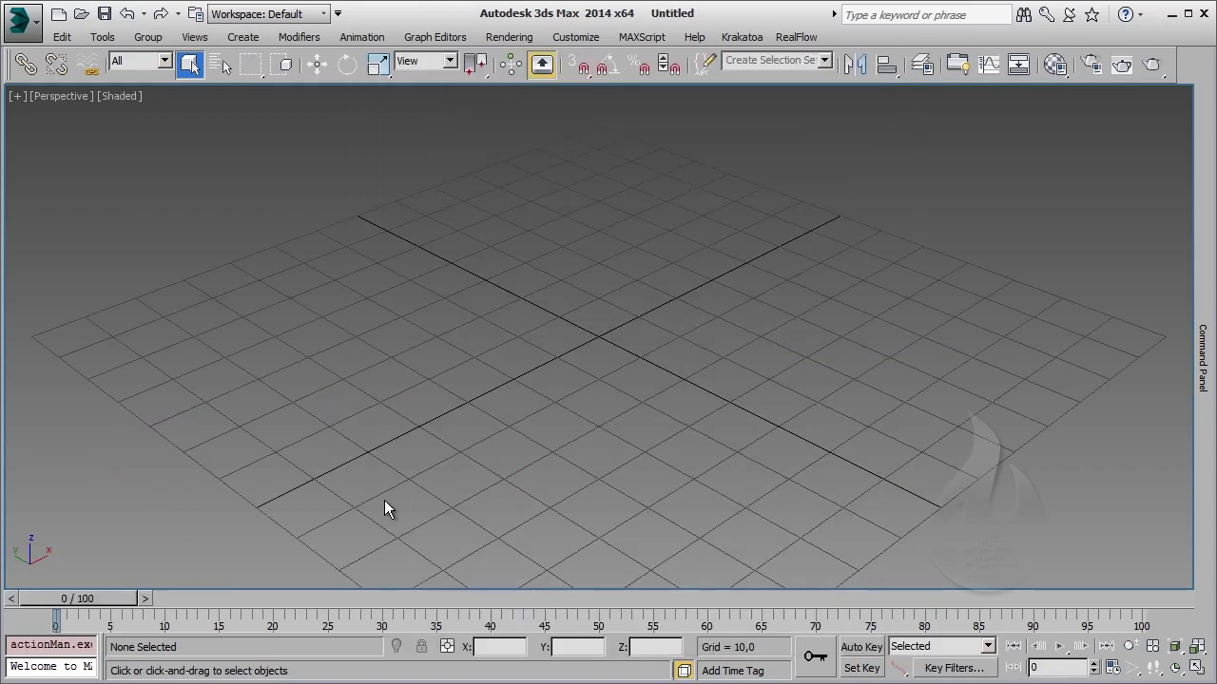
key(6)
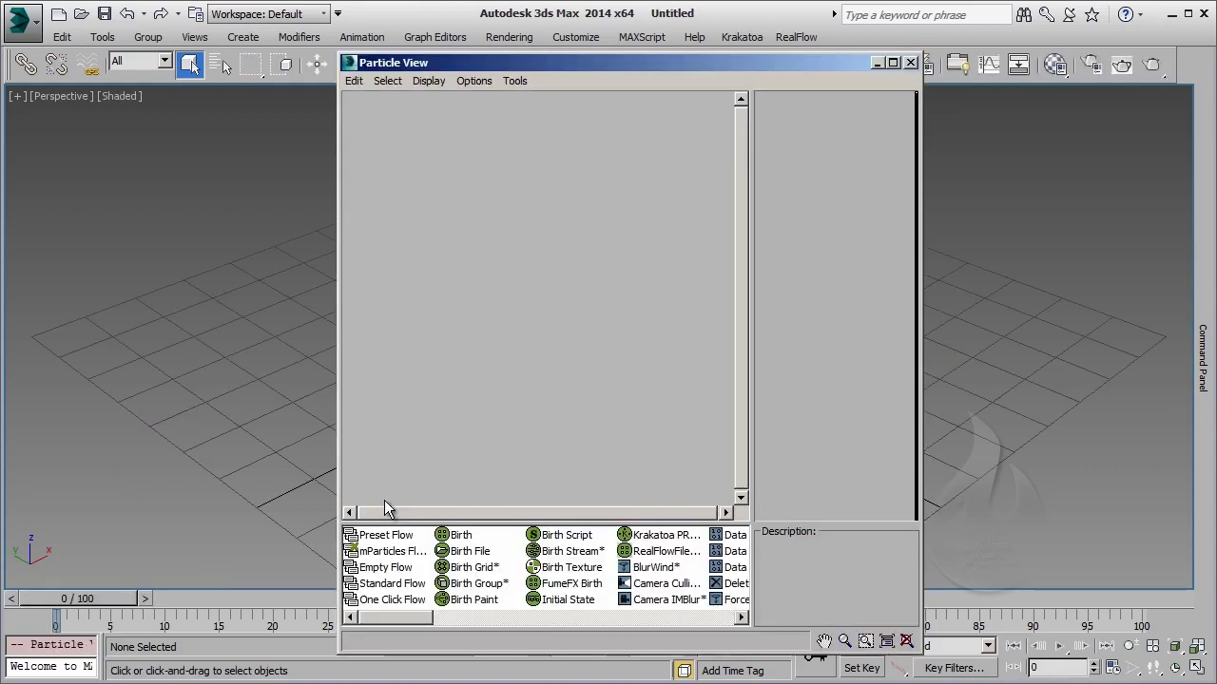
Drag a Preset Flow into Particle View and load the PFlow Fontana 201 preset.
drag(393, 538, 388, 202)
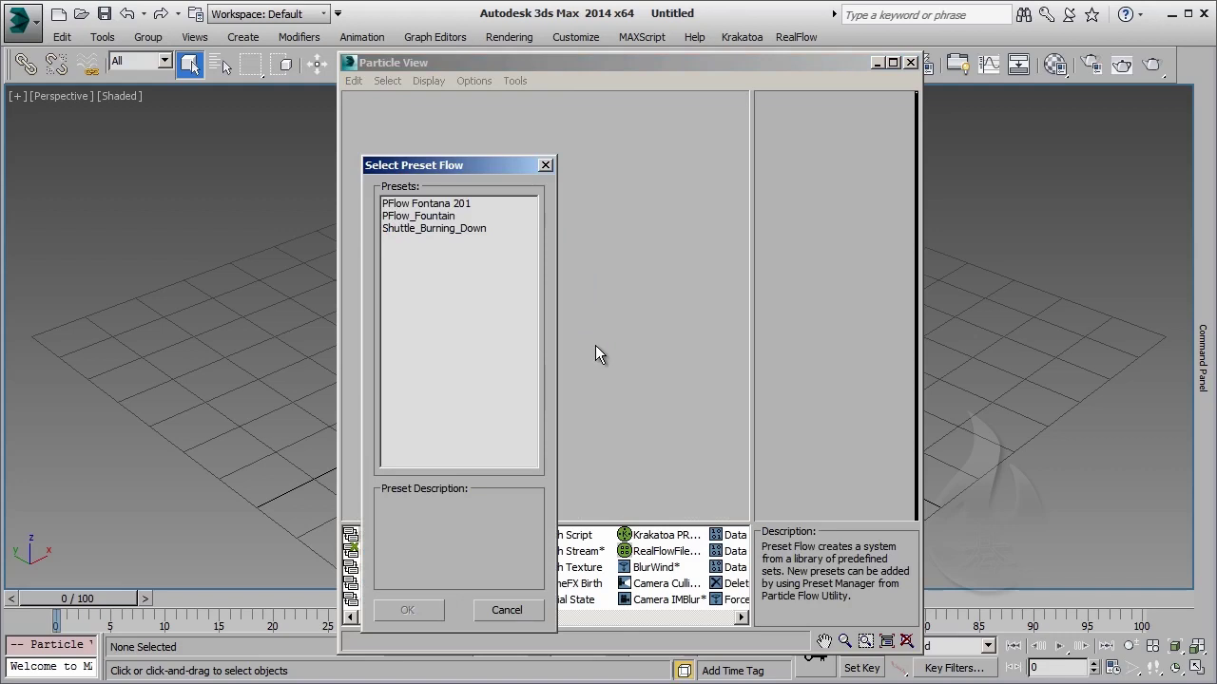
click(464, 204)
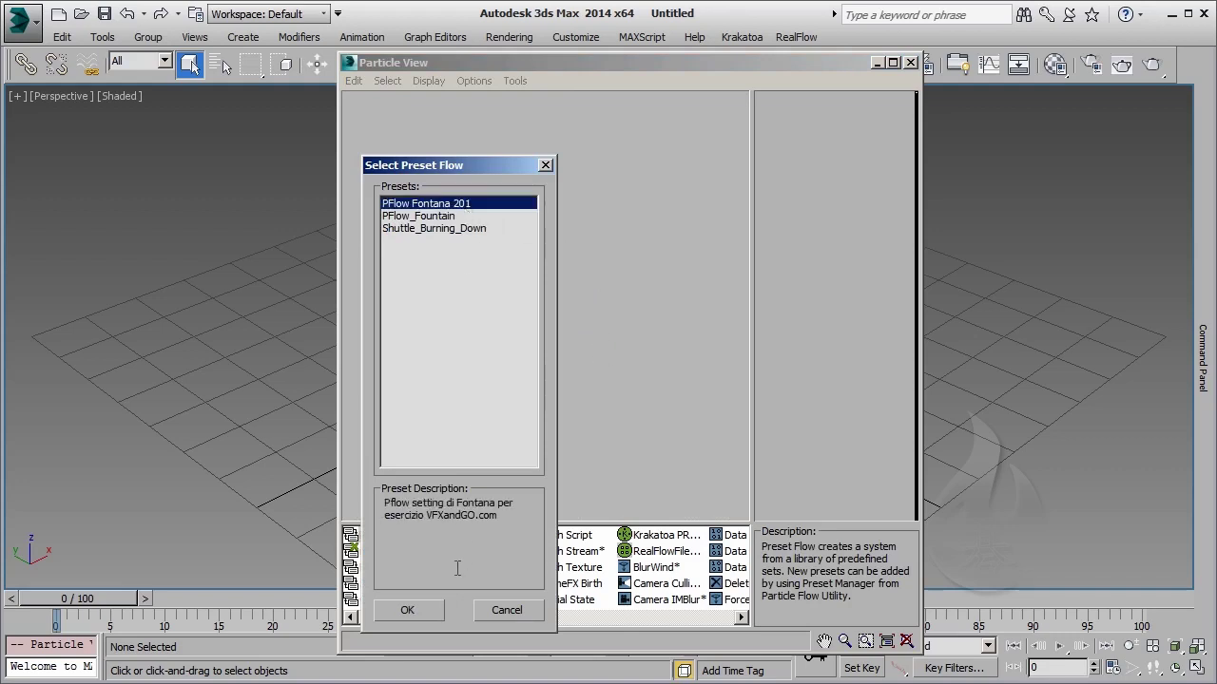
click(431, 609)
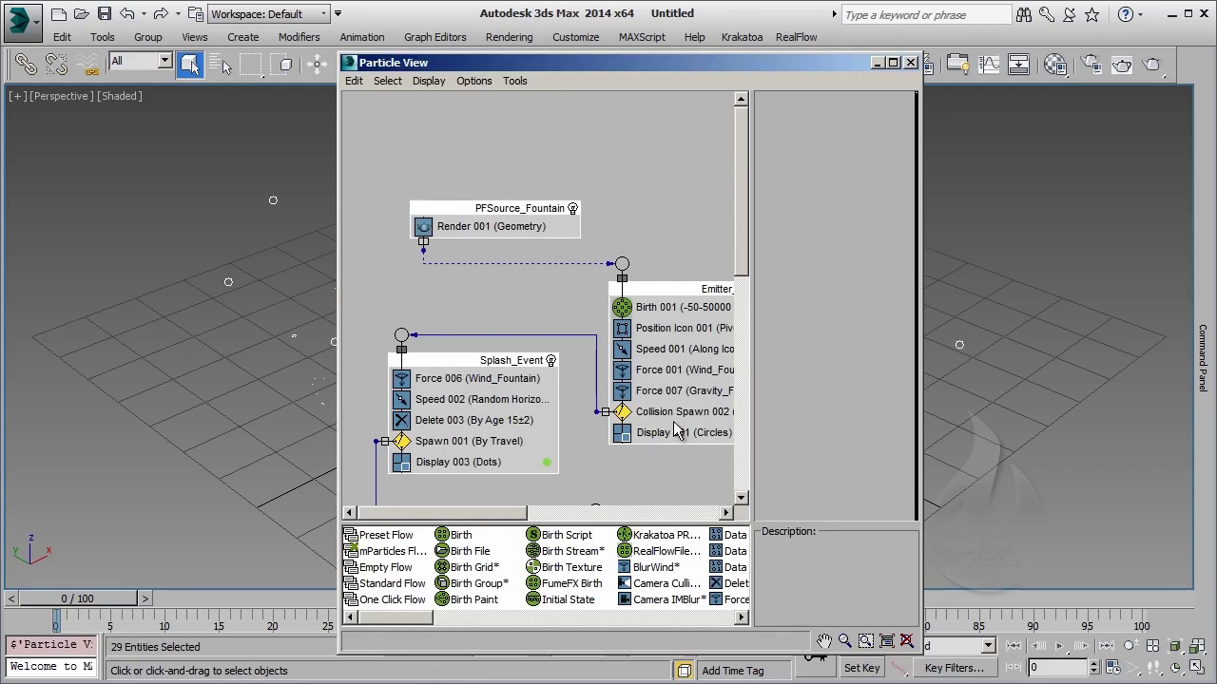
Frame the fountain and ground plane, play the animation, and deselect the particle system.
drag(851, 71, 10, 319)
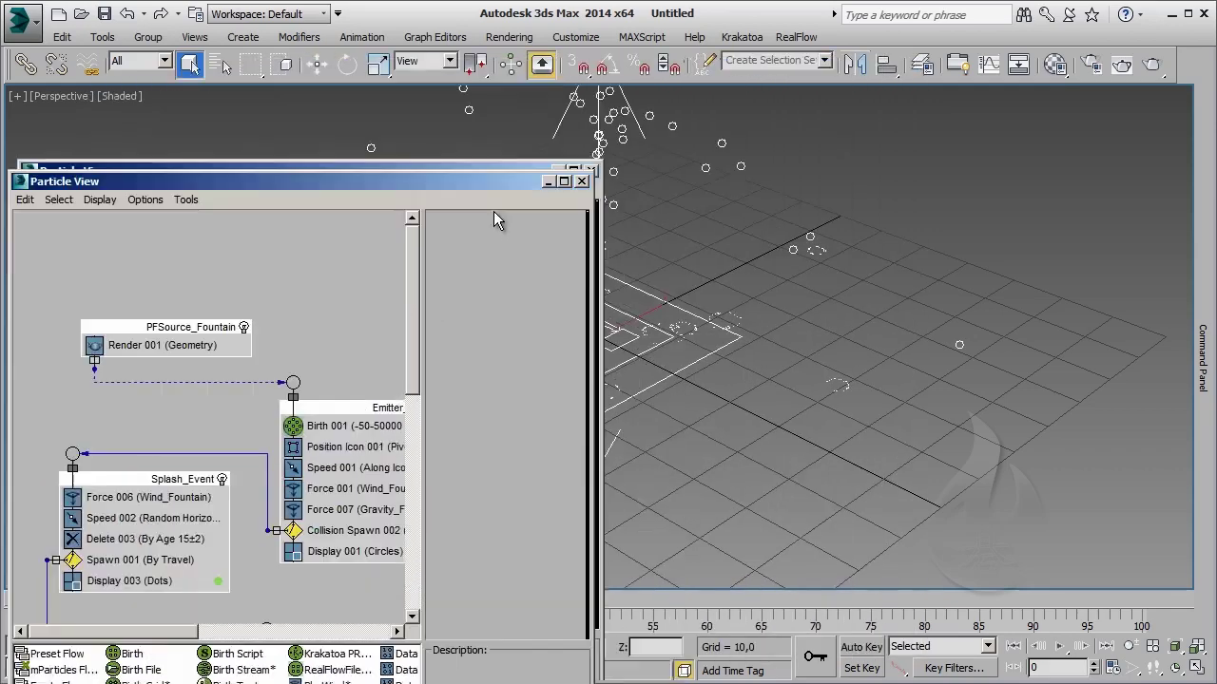
scroll(719, 323, down, 2)
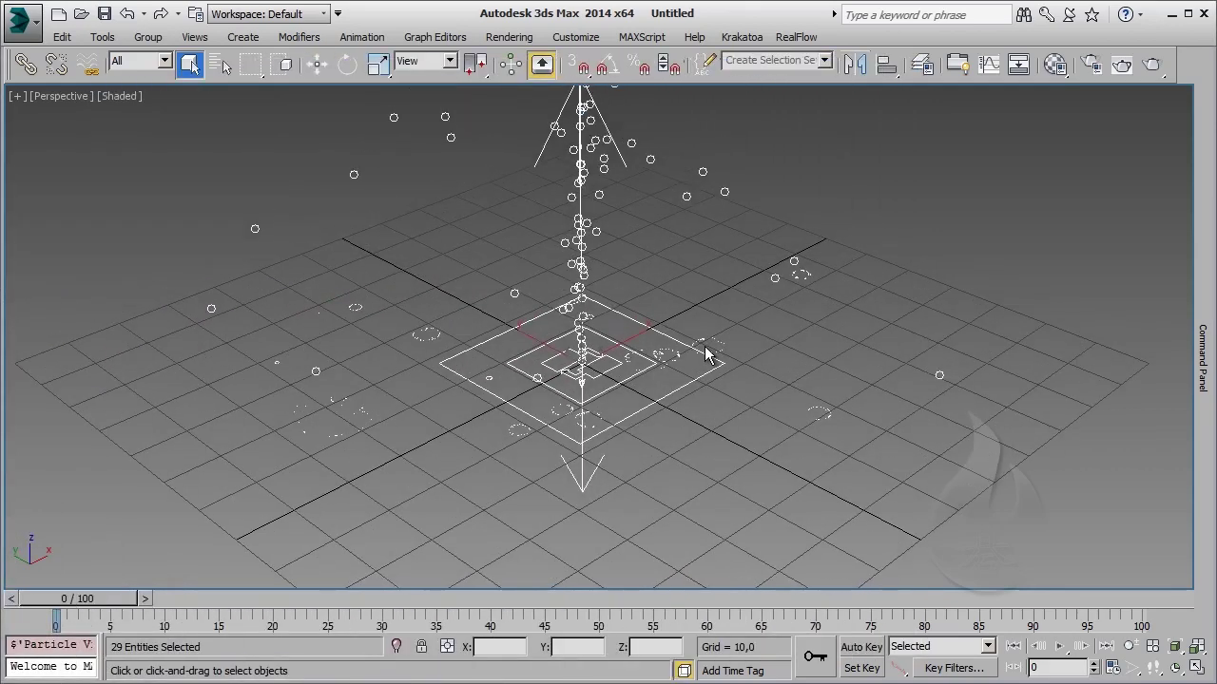
scroll(720, 332, down, 2)
scroll(721, 342, down, 2)
scroll(722, 350, down, 2)
middle_drag(722, 349, 648, 382)
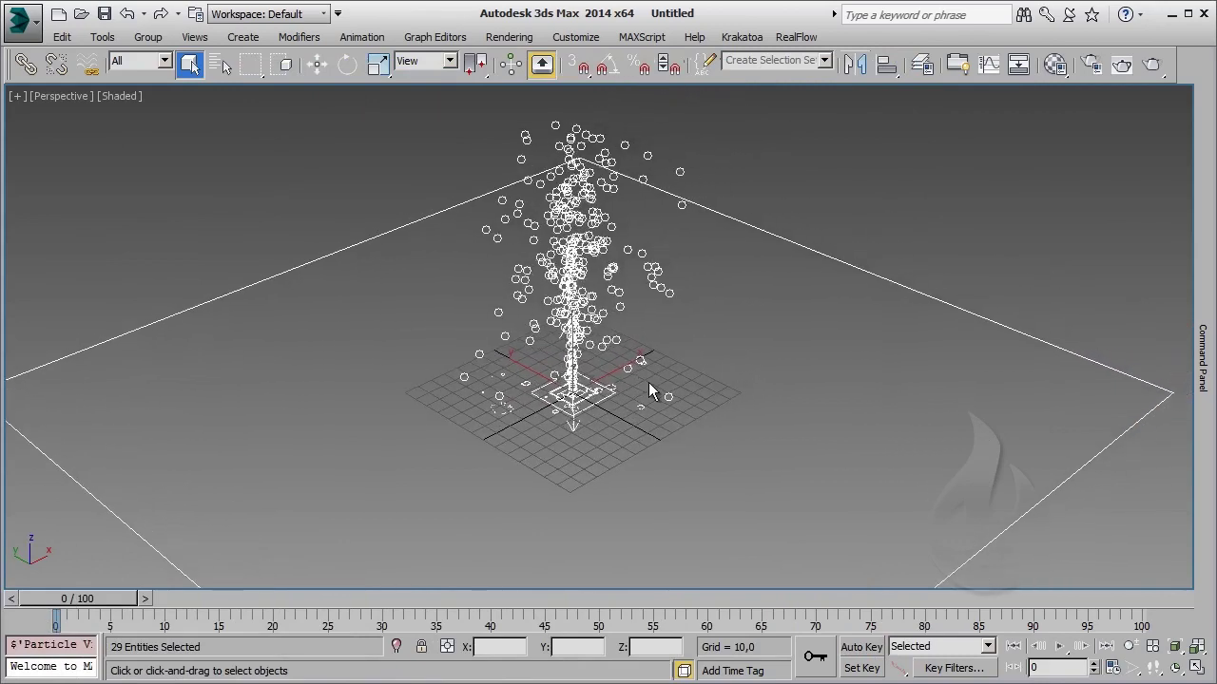
scroll(648, 382, down, 3)
scroll(656, 369, down, 1)
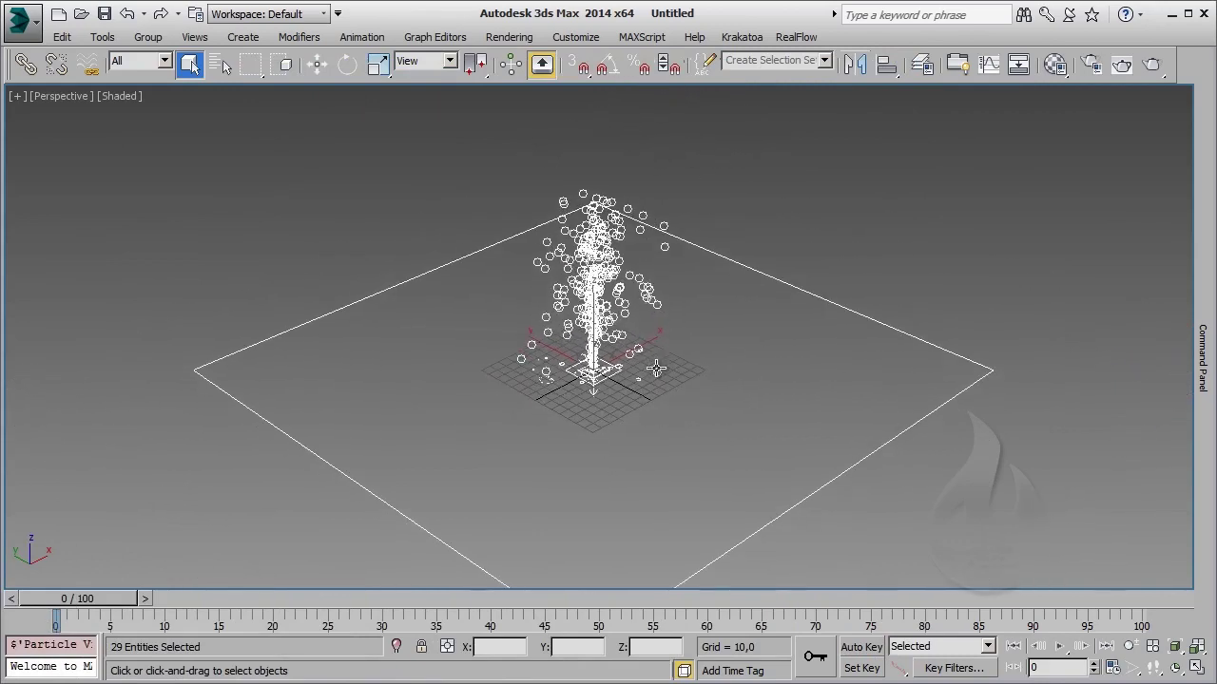
click(1059, 645)
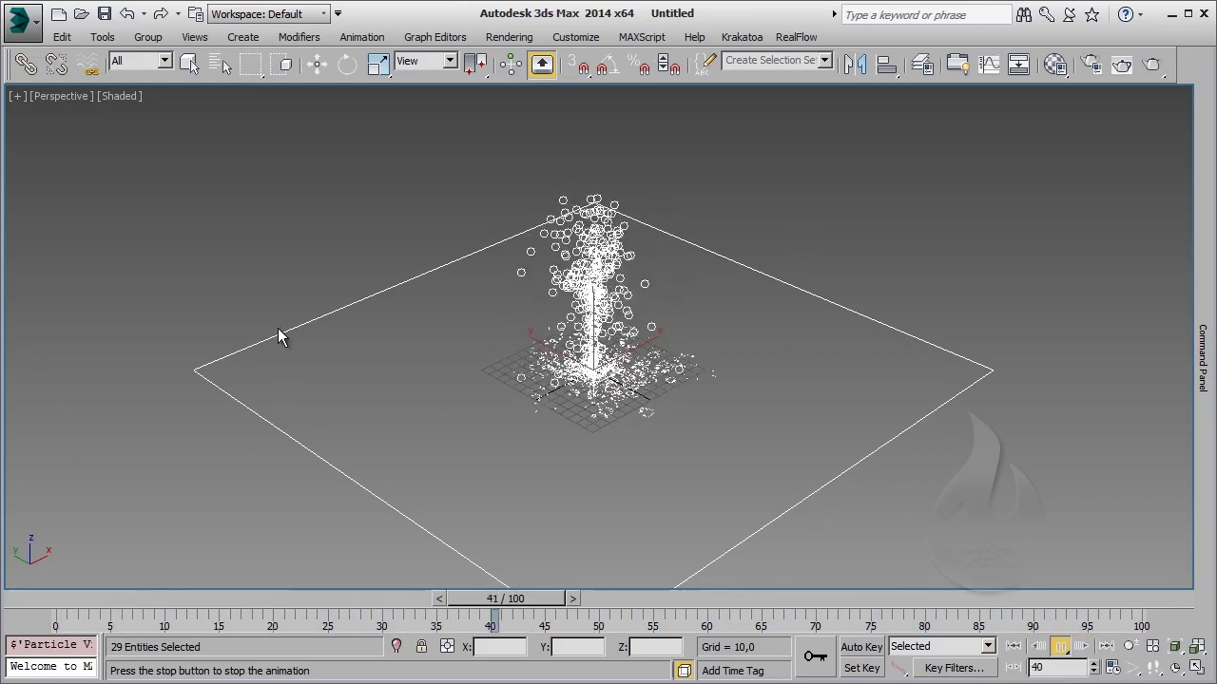
click(459, 457)
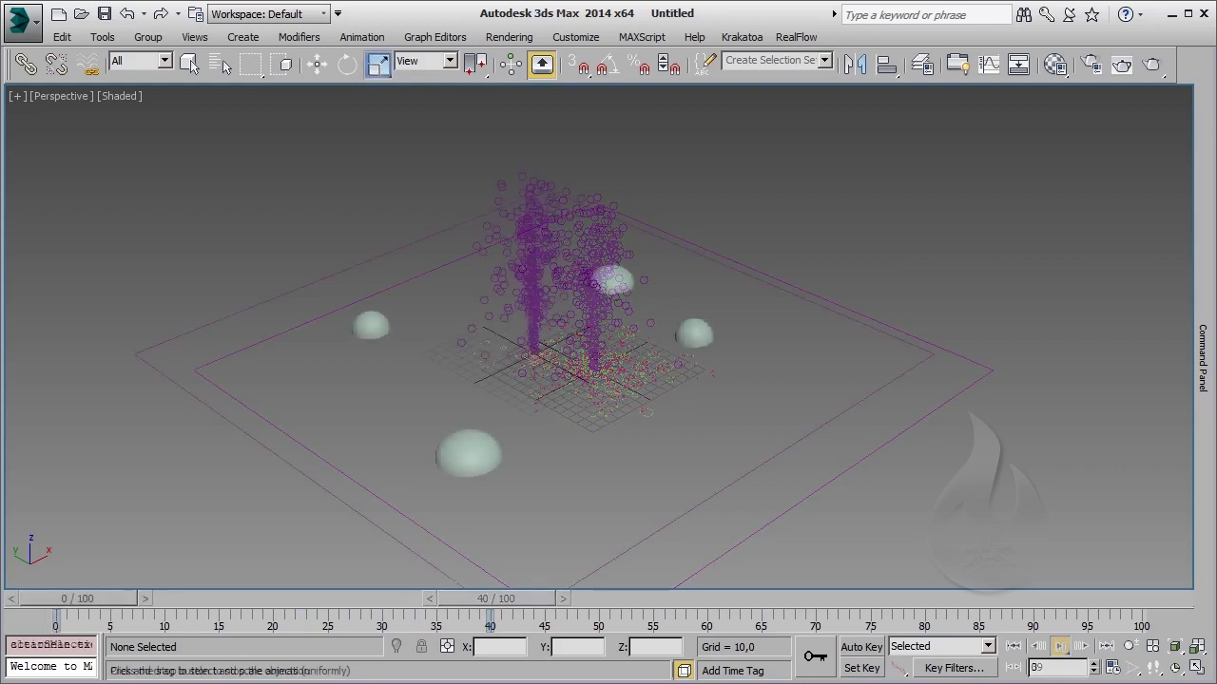
Replace Emitter_Event's Position Icon 001 with a Position Object operator.
key(6)
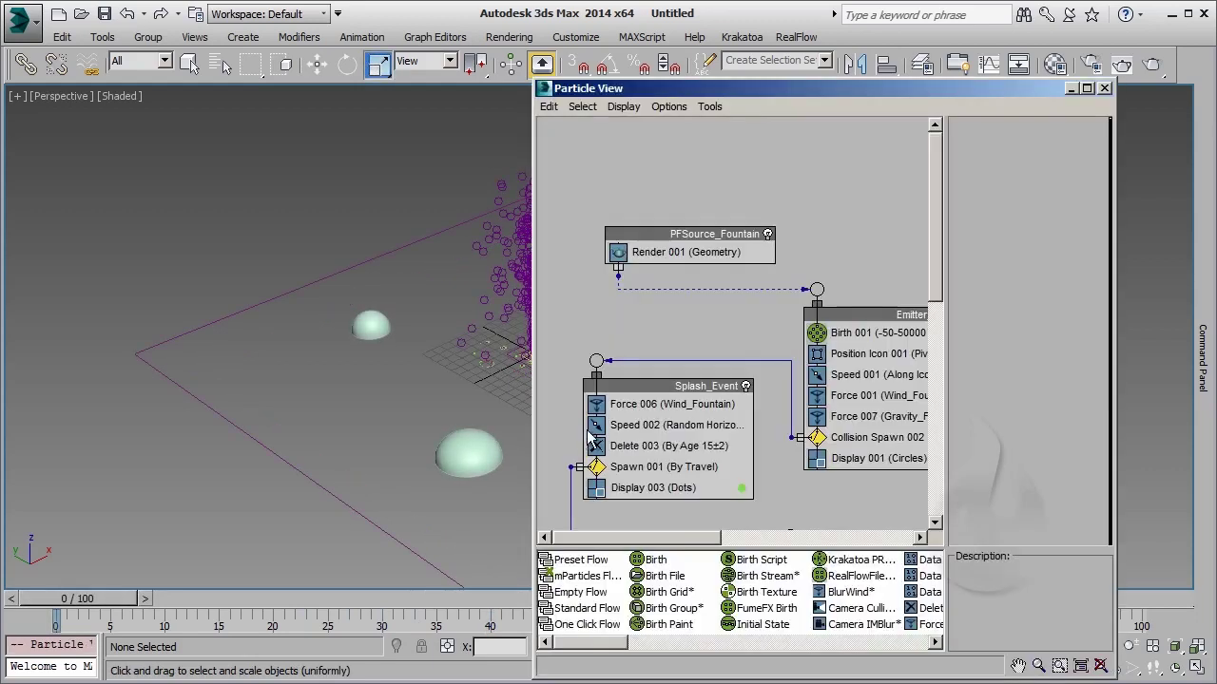
click(825, 355)
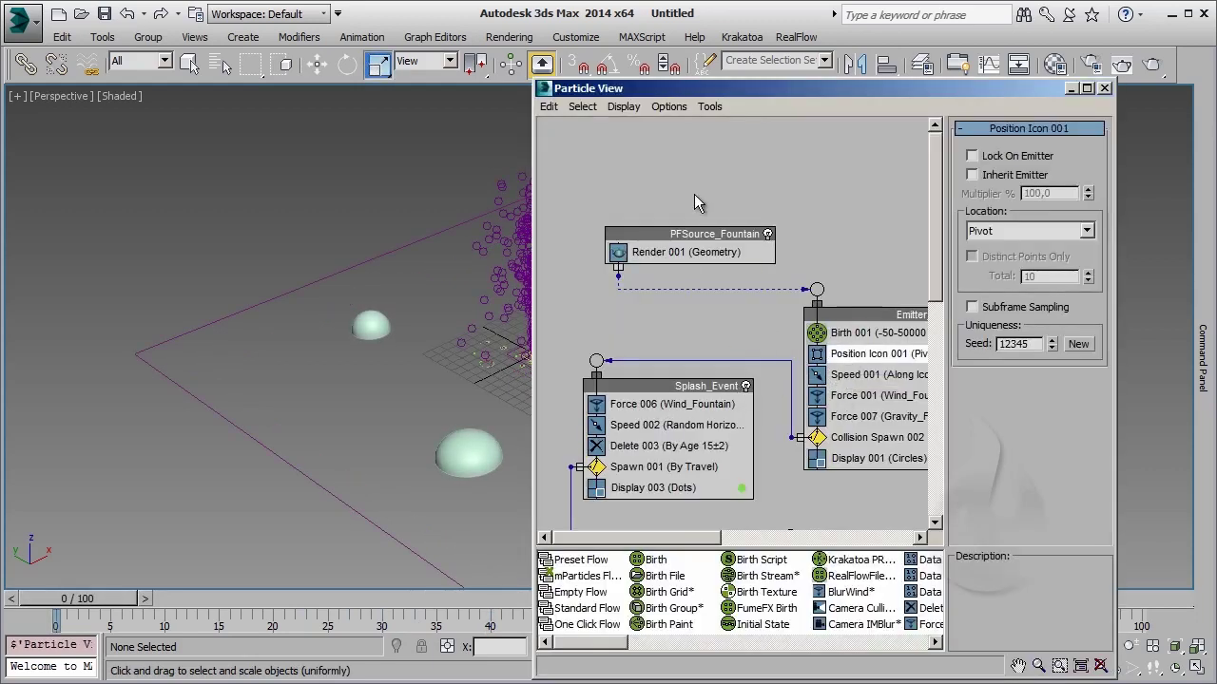
middle_drag(694, 194, 582, 132)
click(674, 643)
drag(861, 609, 783, 293)
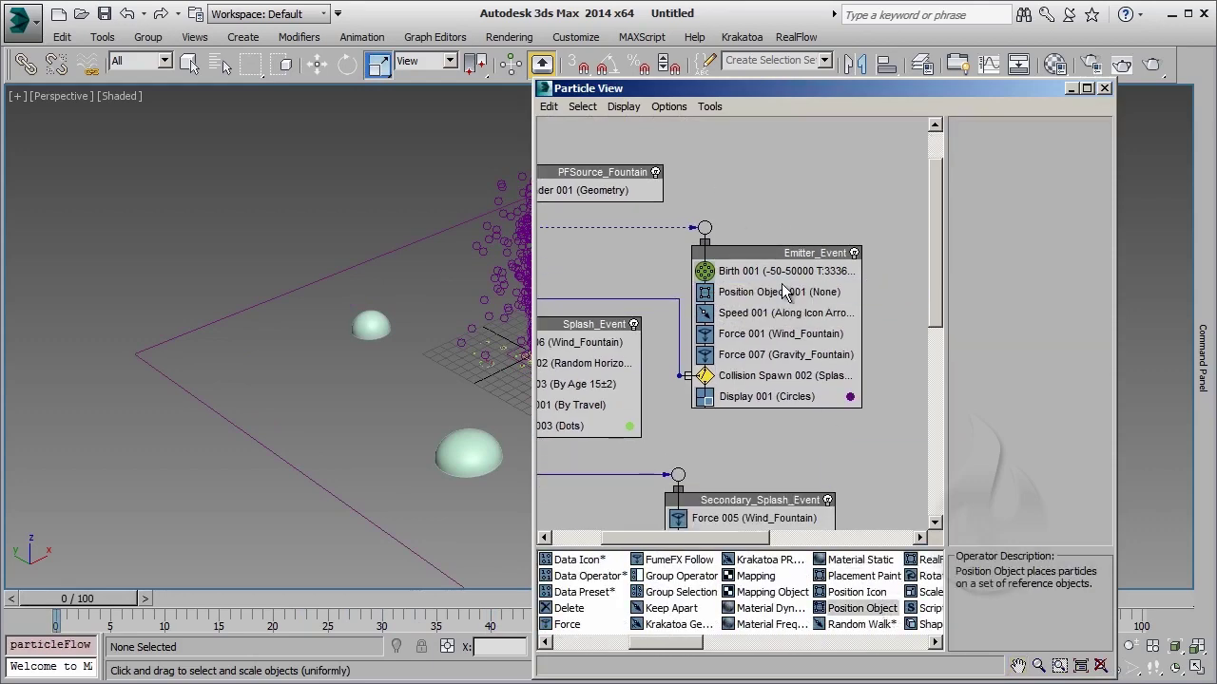
click(784, 292)
Add Sphere001–Sphere004 as emitters by list and emit from each sphere's pivot.
click(1009, 323)
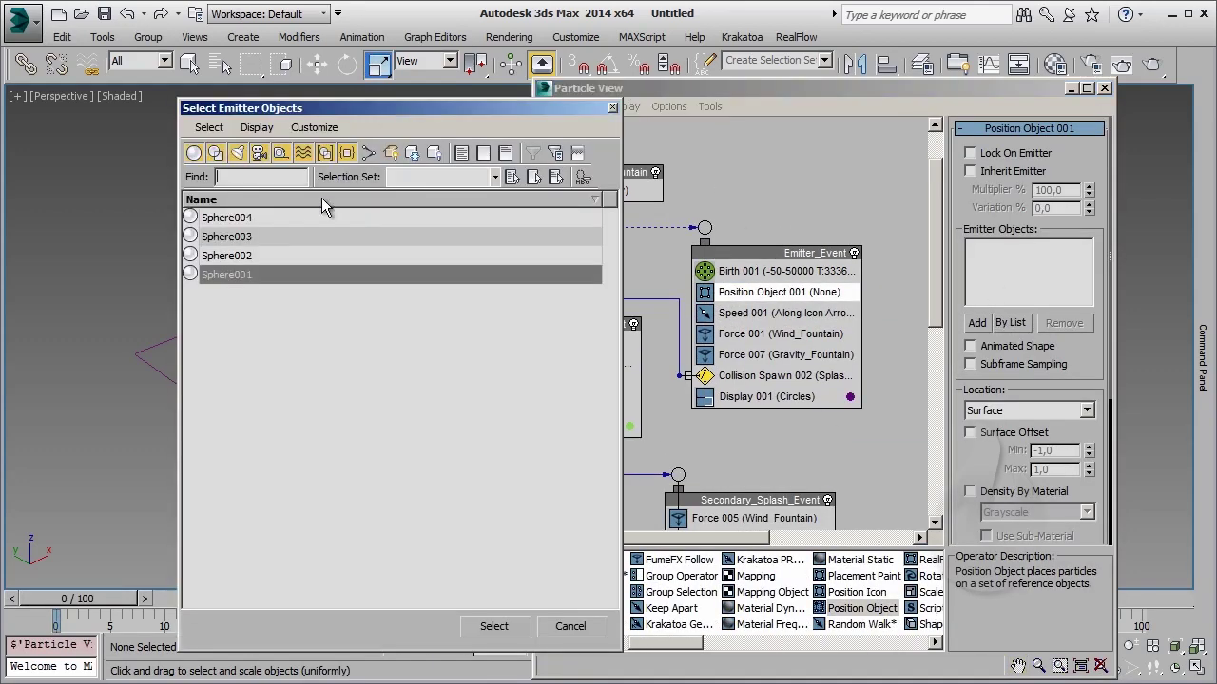
drag(321, 274, 321, 217)
click(492, 628)
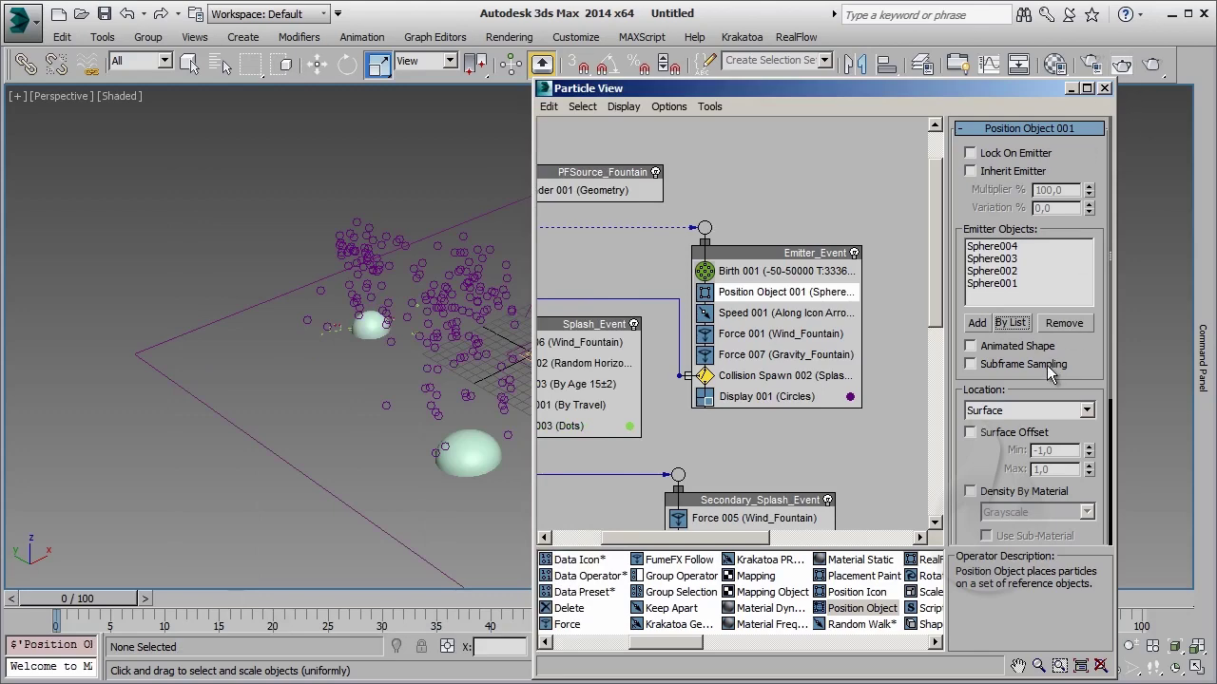
drag(1055, 411, 1027, 425)
click(1105, 88)
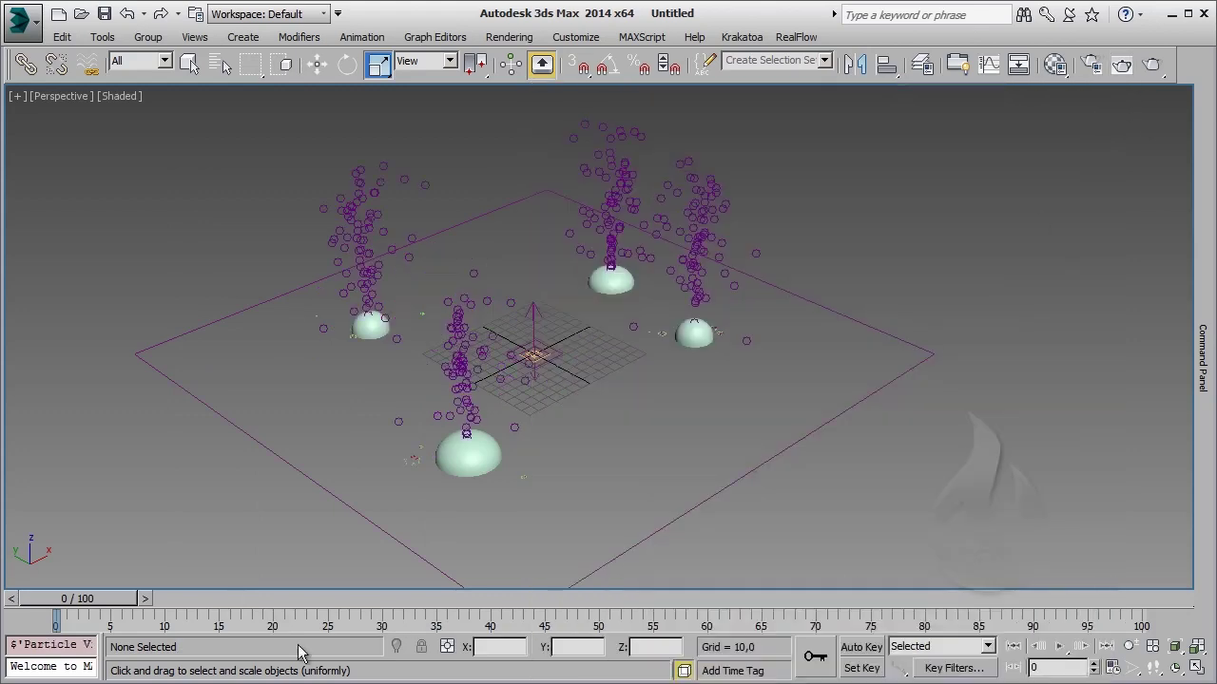
Play the animation to frame 46, watching four fountains spray from the domes.
click(1061, 649)
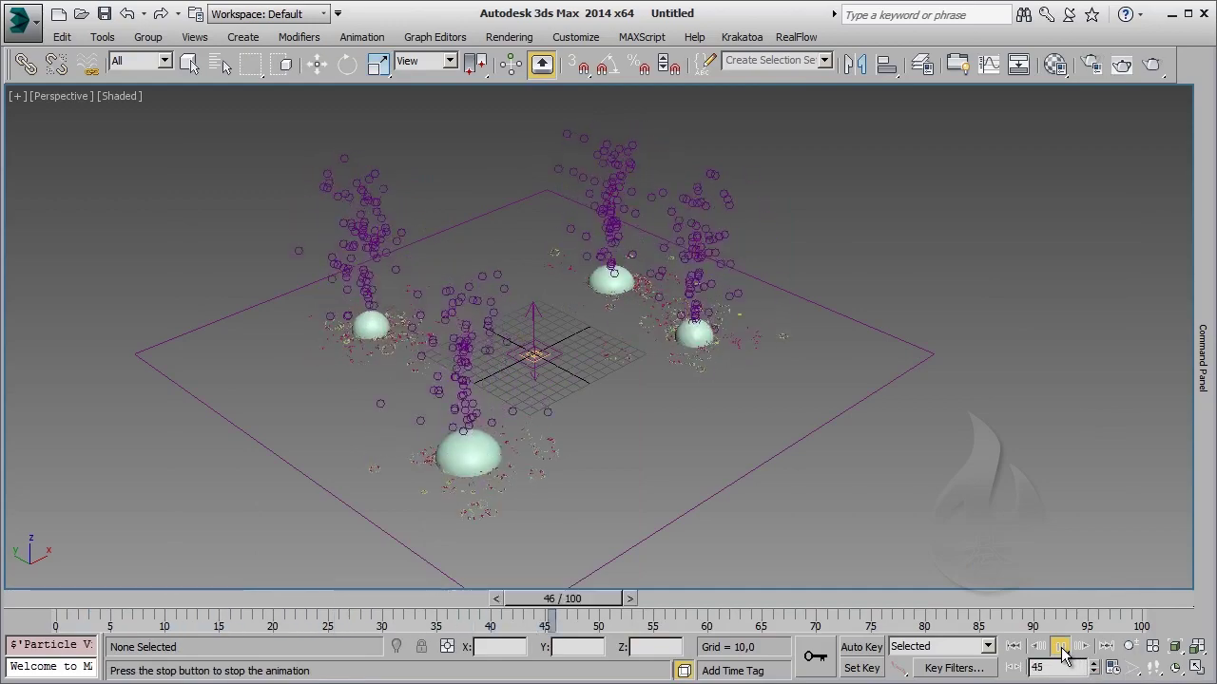